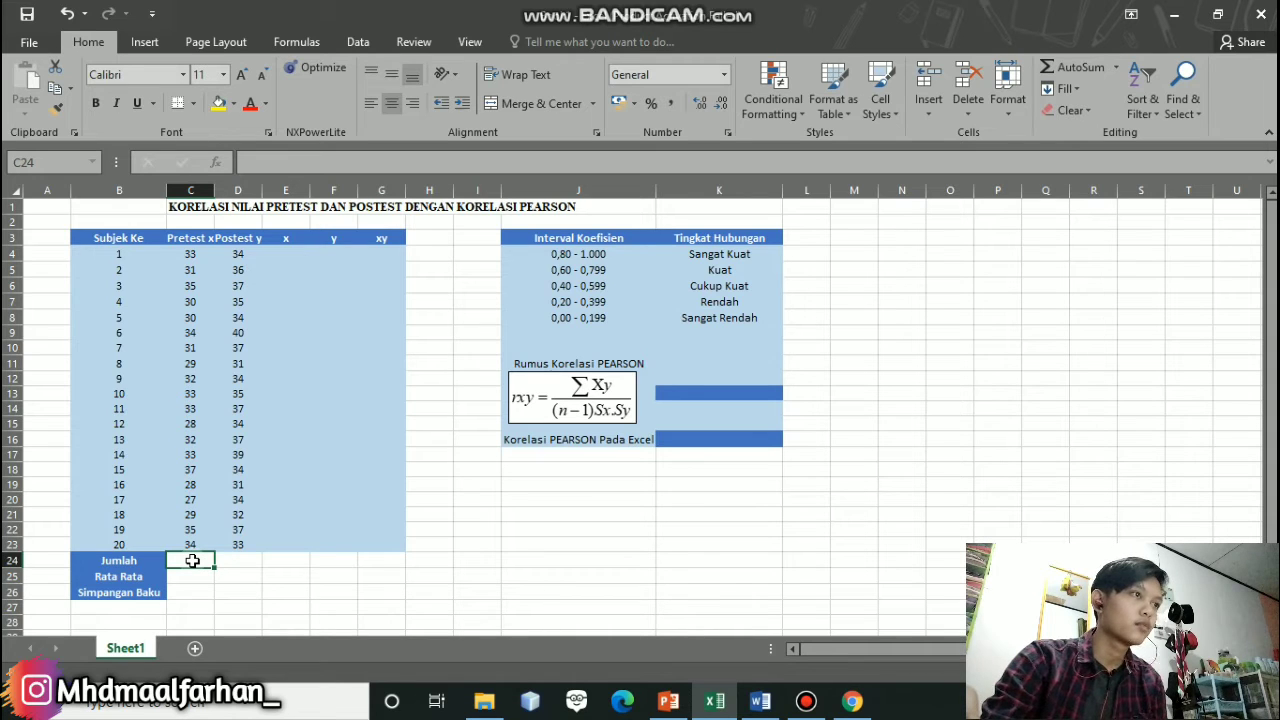
- Total the Pretest x scores in the Jumlah row, entering =SUM(C4:C23) in cell C24
double_click(192, 560)
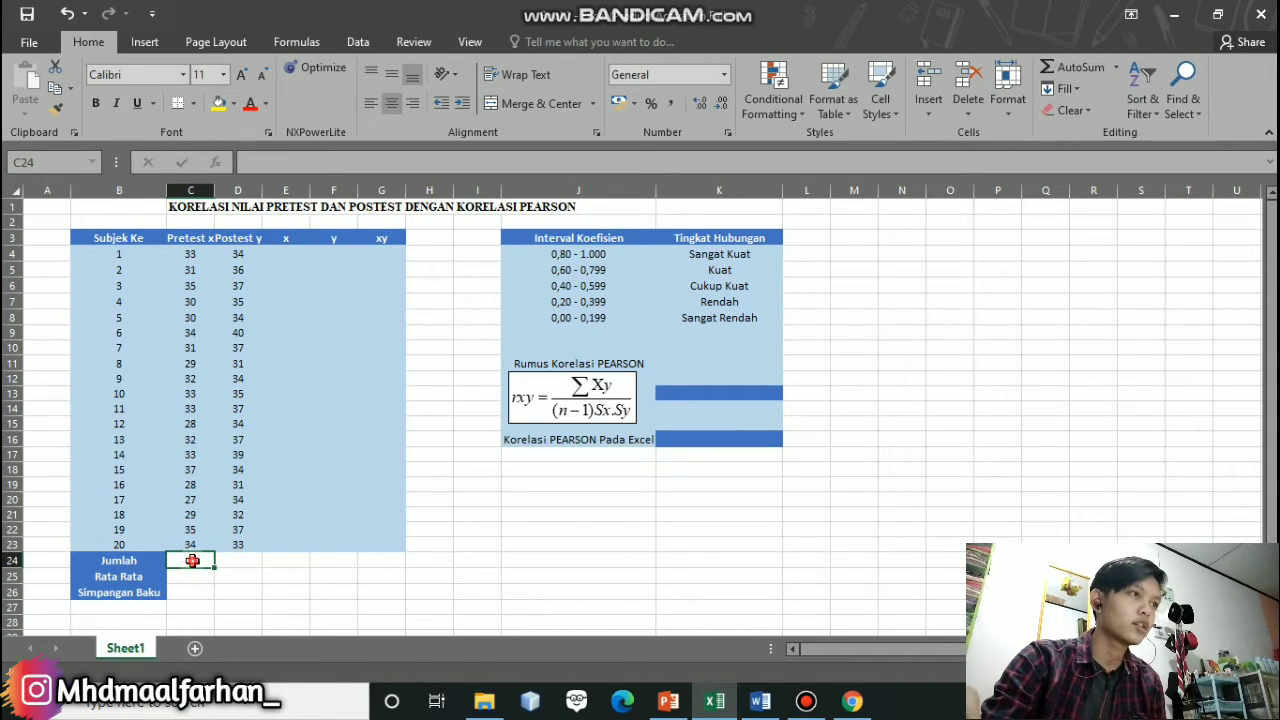
type("=")
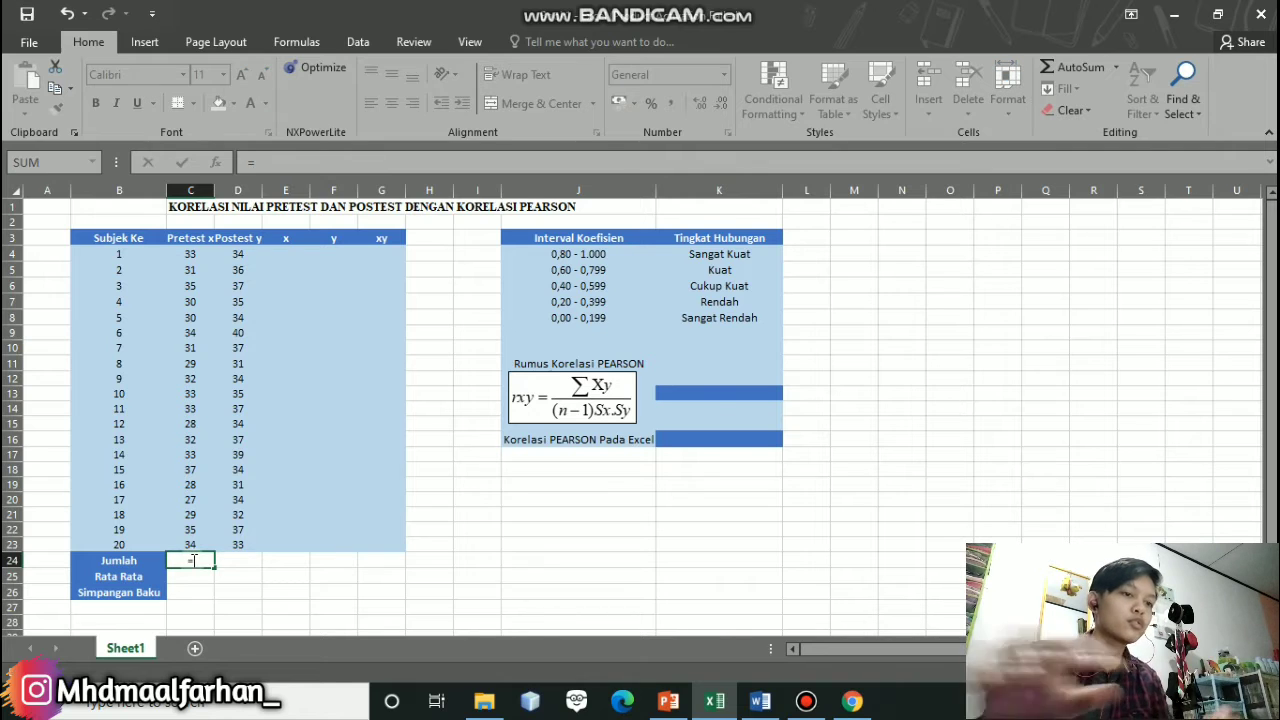
type("SUM(")
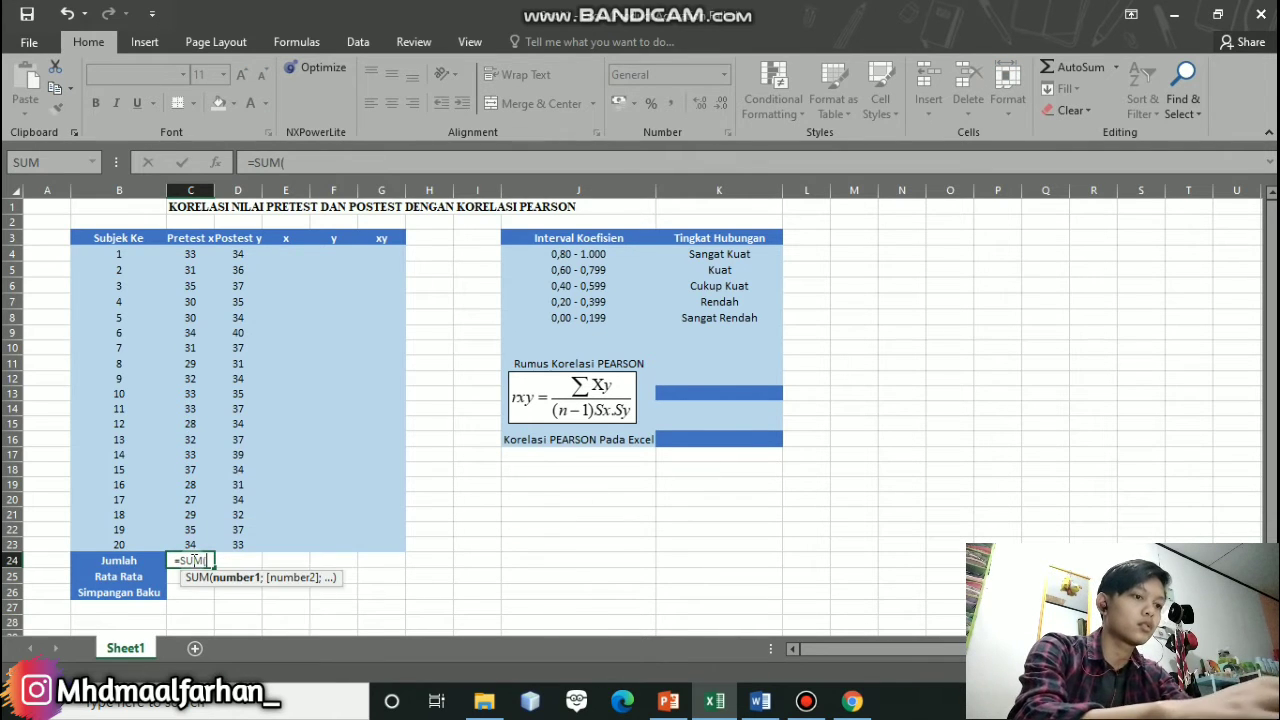
left_click_drag(196, 254, 198, 546)
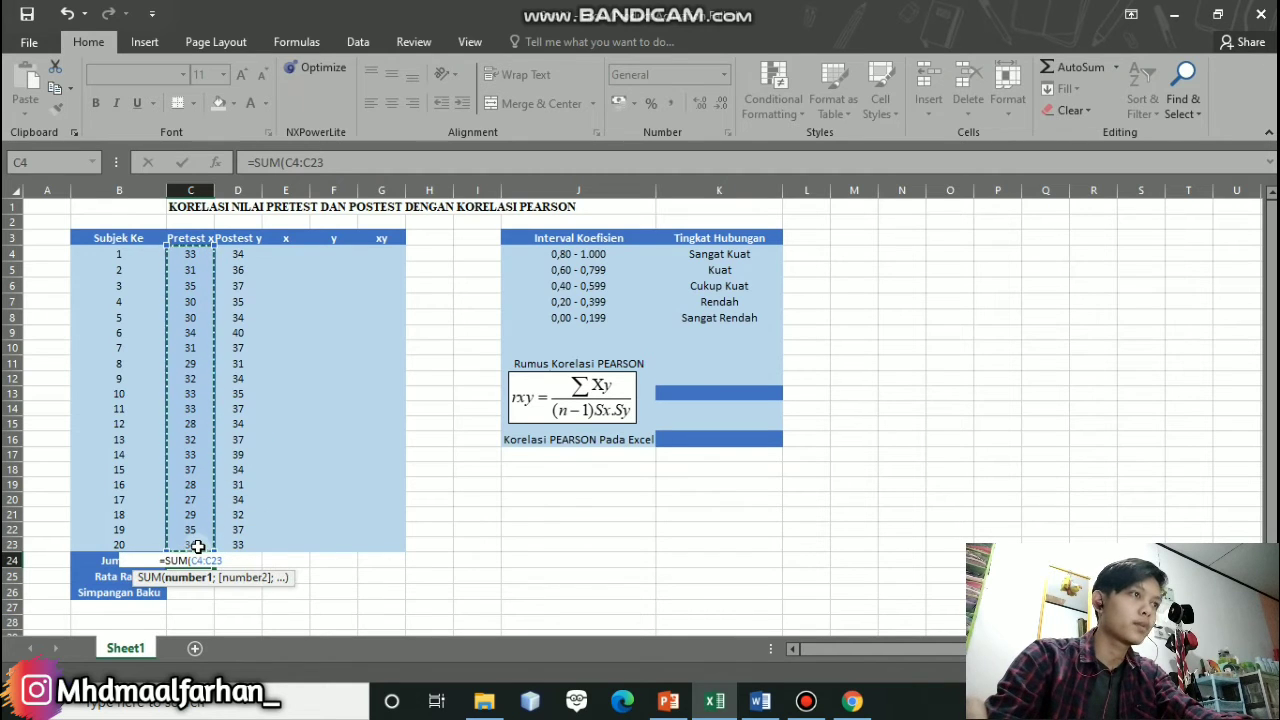
type(")")
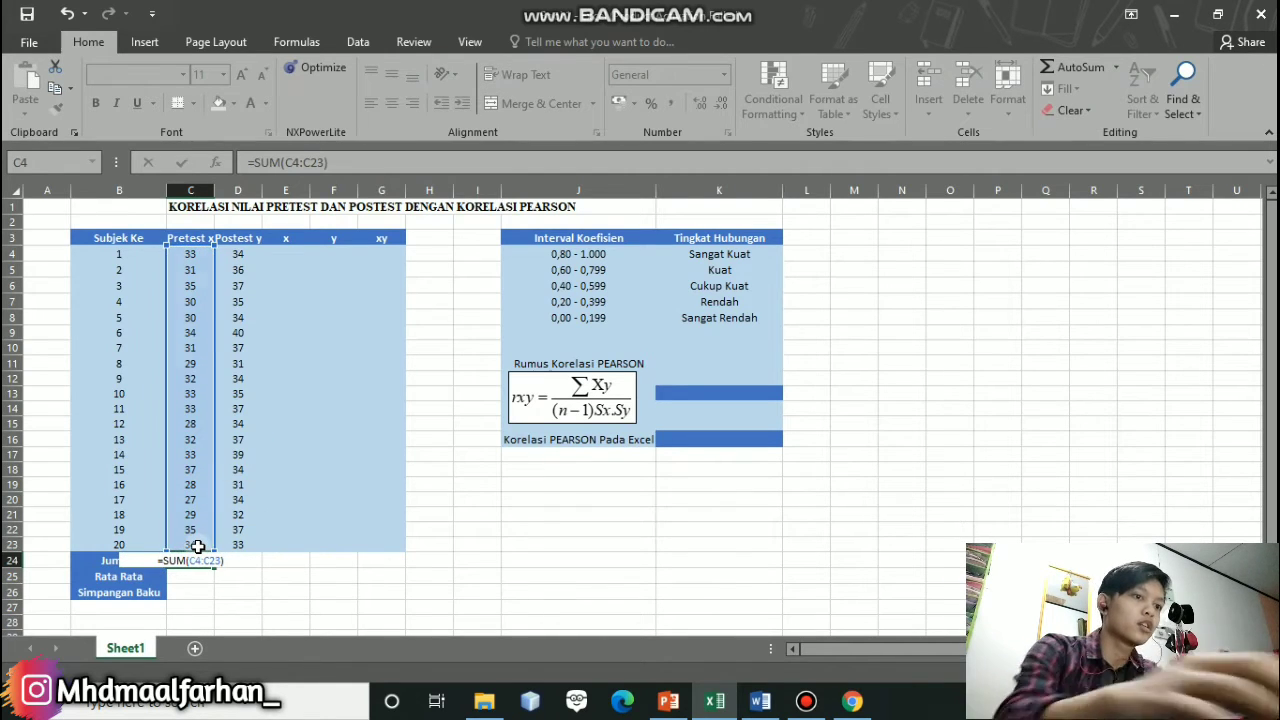
key("Return")
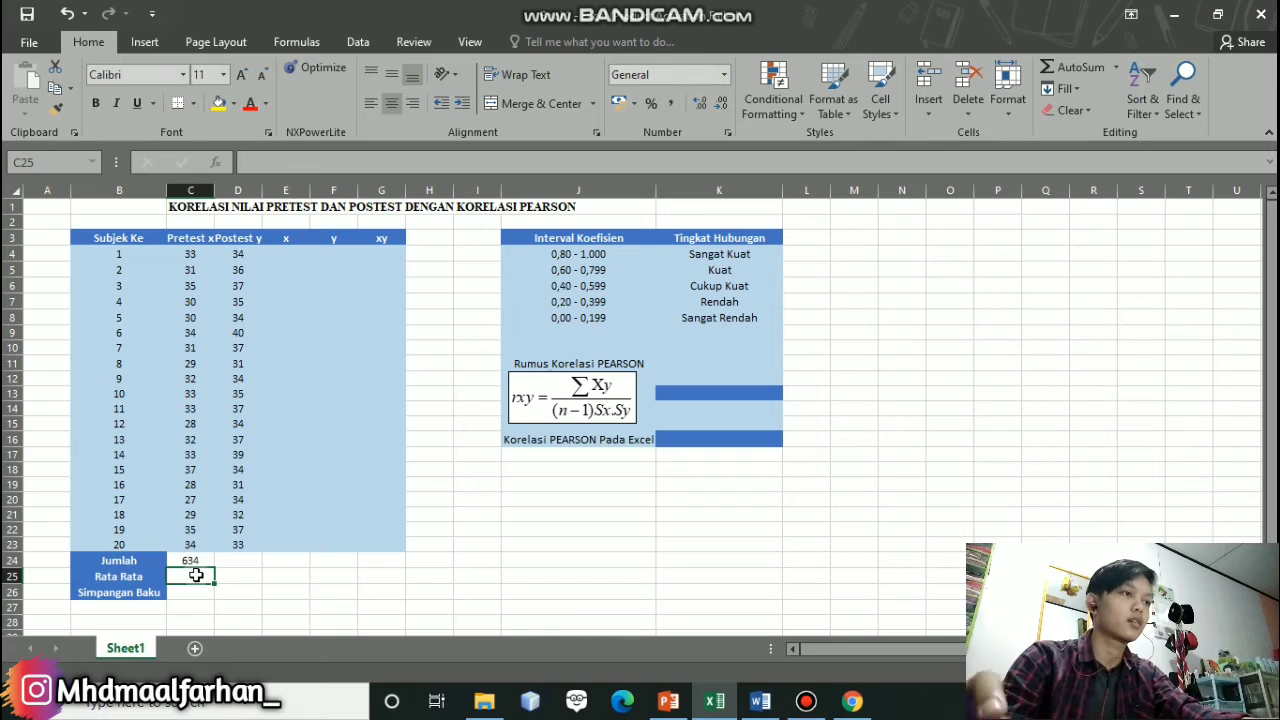
- Average the Pretest x scores in the Rata Rata row, entering =AVERAGE(C4:C23) in cell C25
double_click(196, 575)
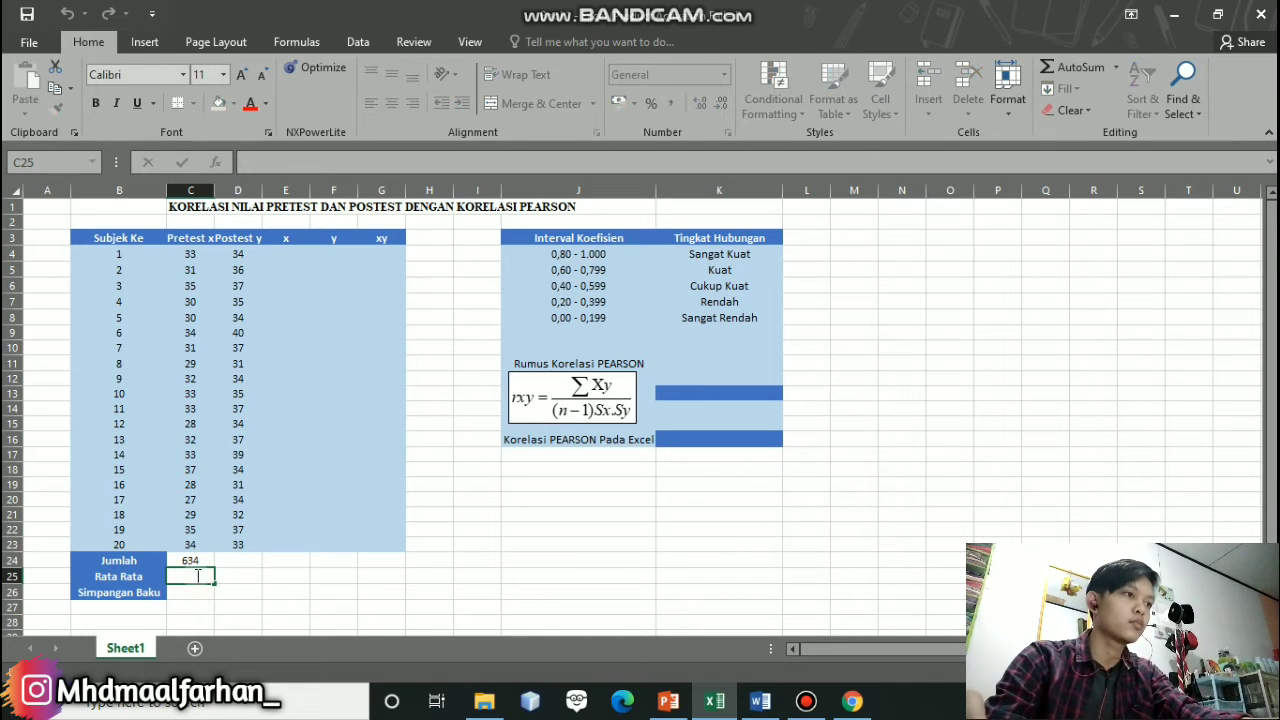
type("=")
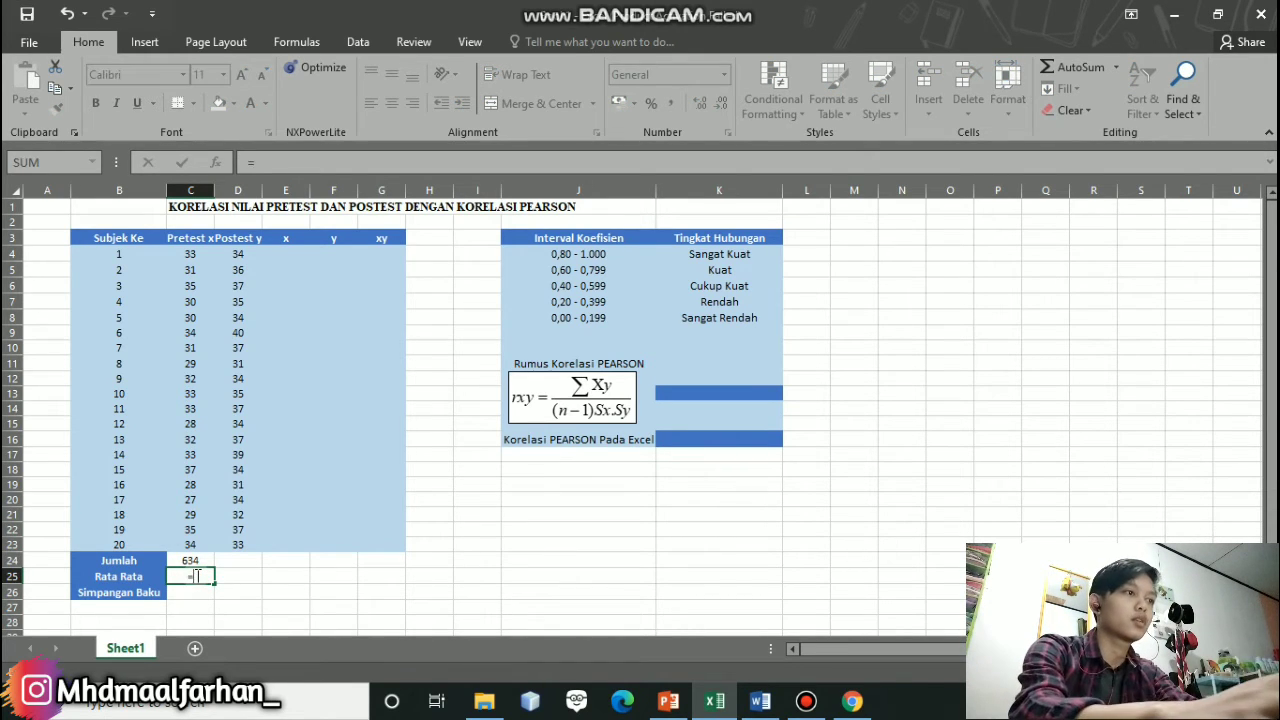
type("AVERA")
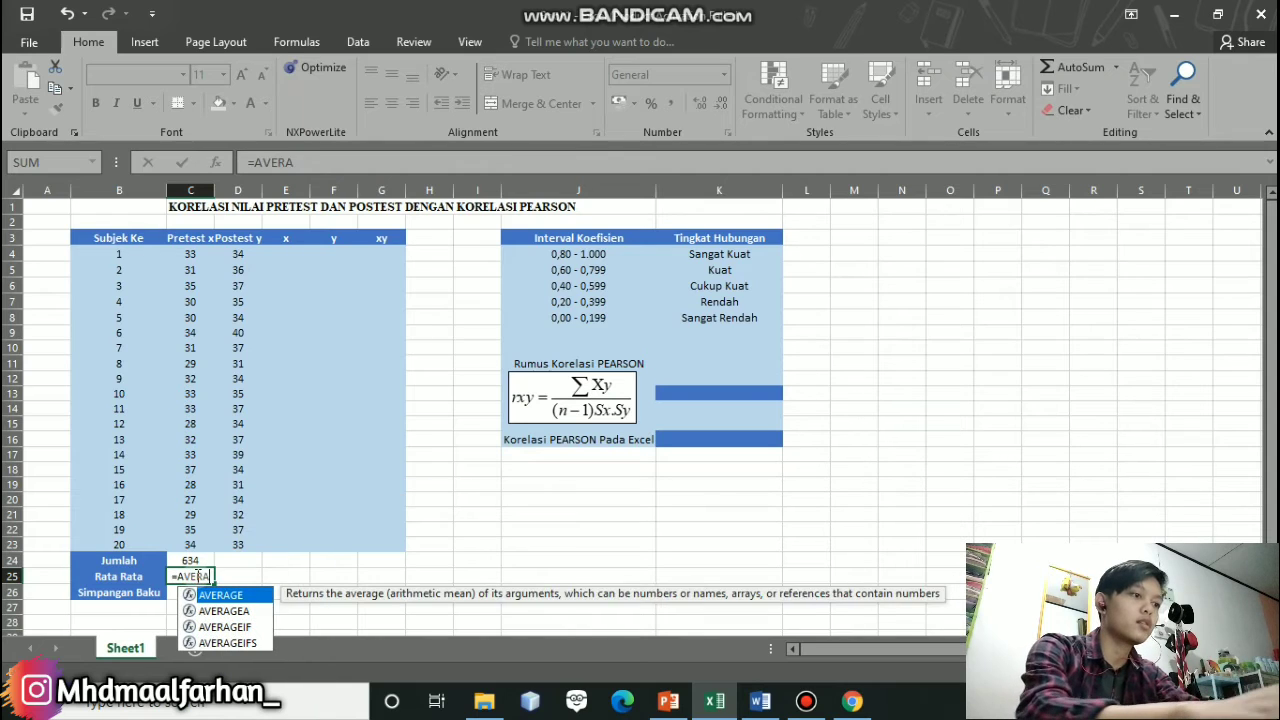
type("GE(")
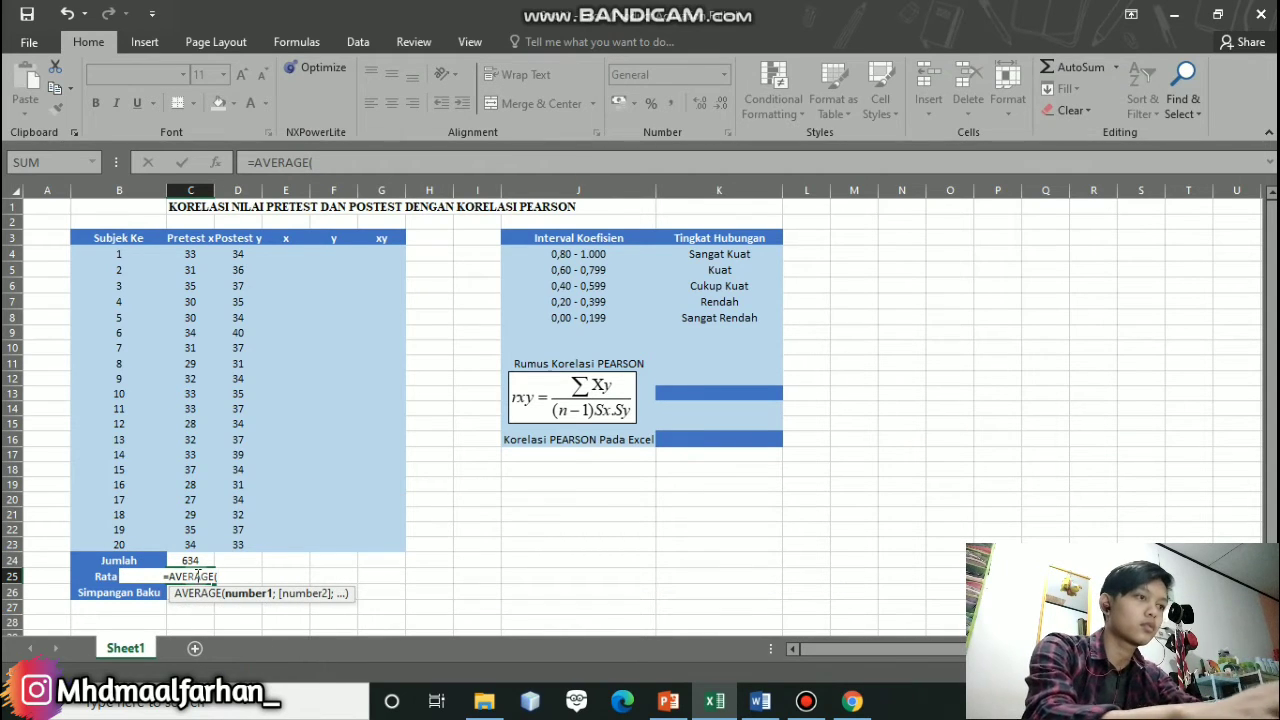
left_click_drag(190, 254, 205, 541)
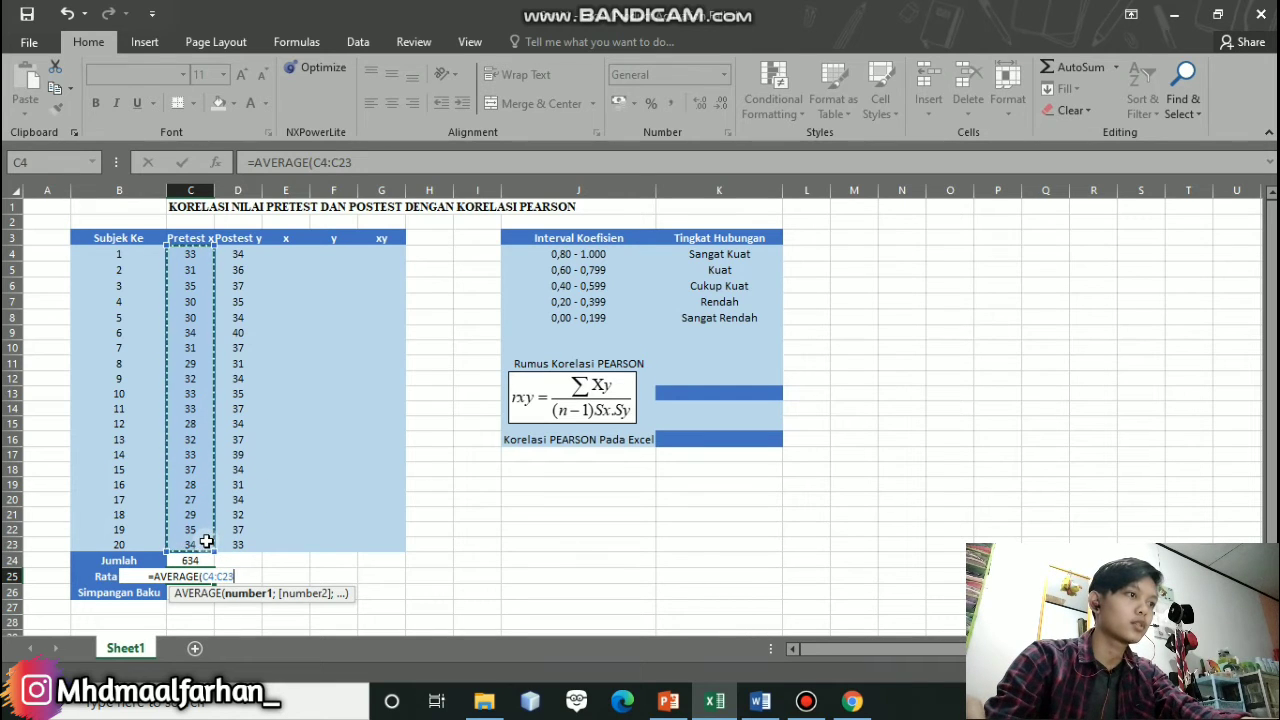
type(")")
key("Return")
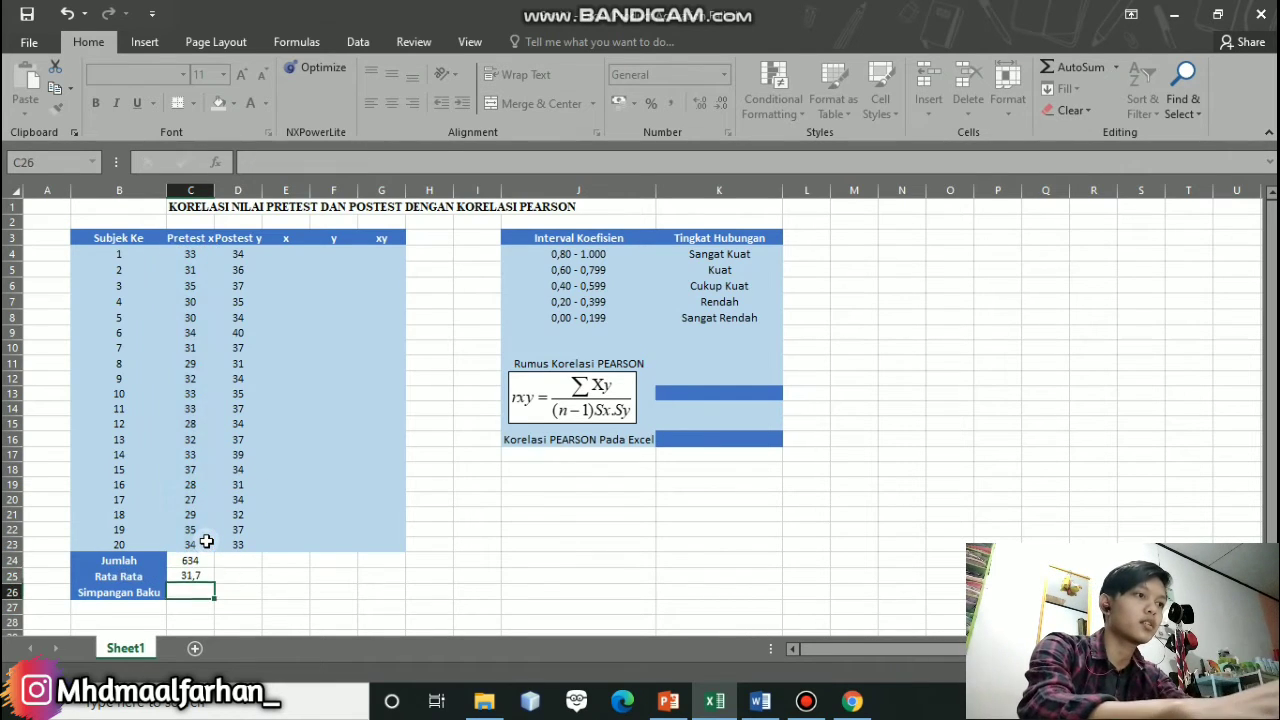
- Compute the standard deviation of the Pretest x scores in the Simpangan Baku row, entering =STDEV(C4:C23) in cell C26
double_click(203, 594)
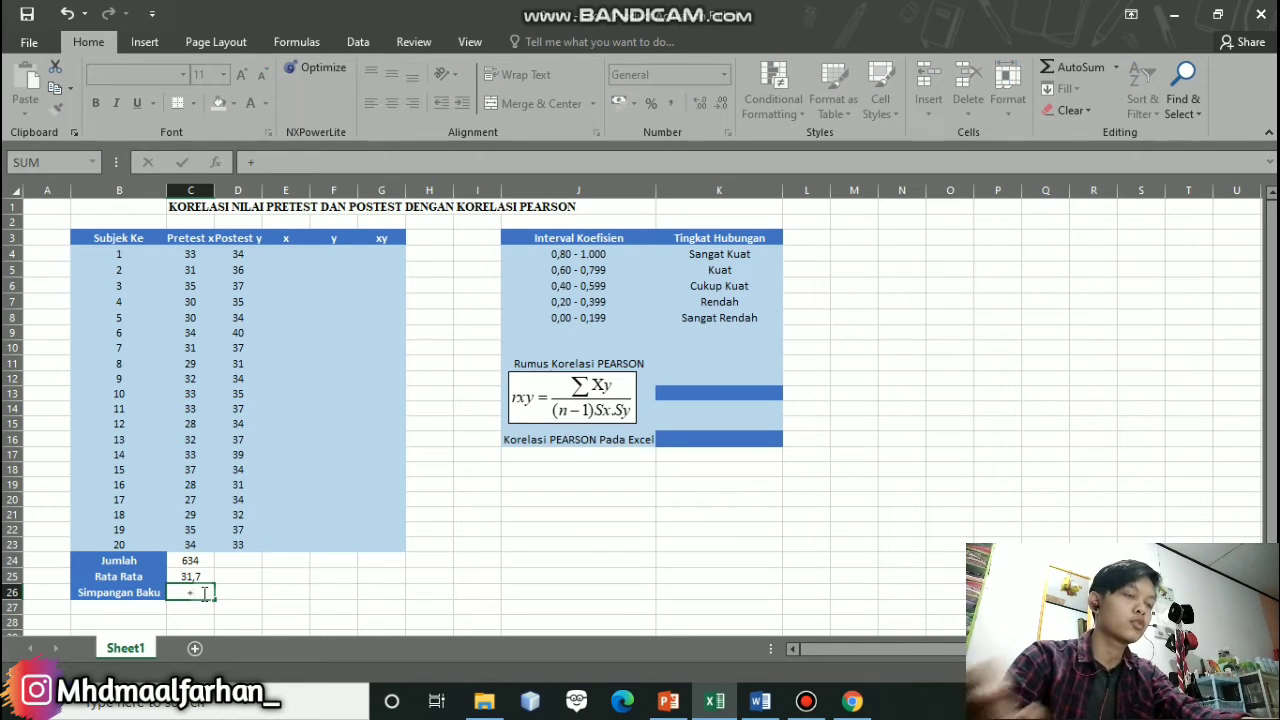
type("=STDE")
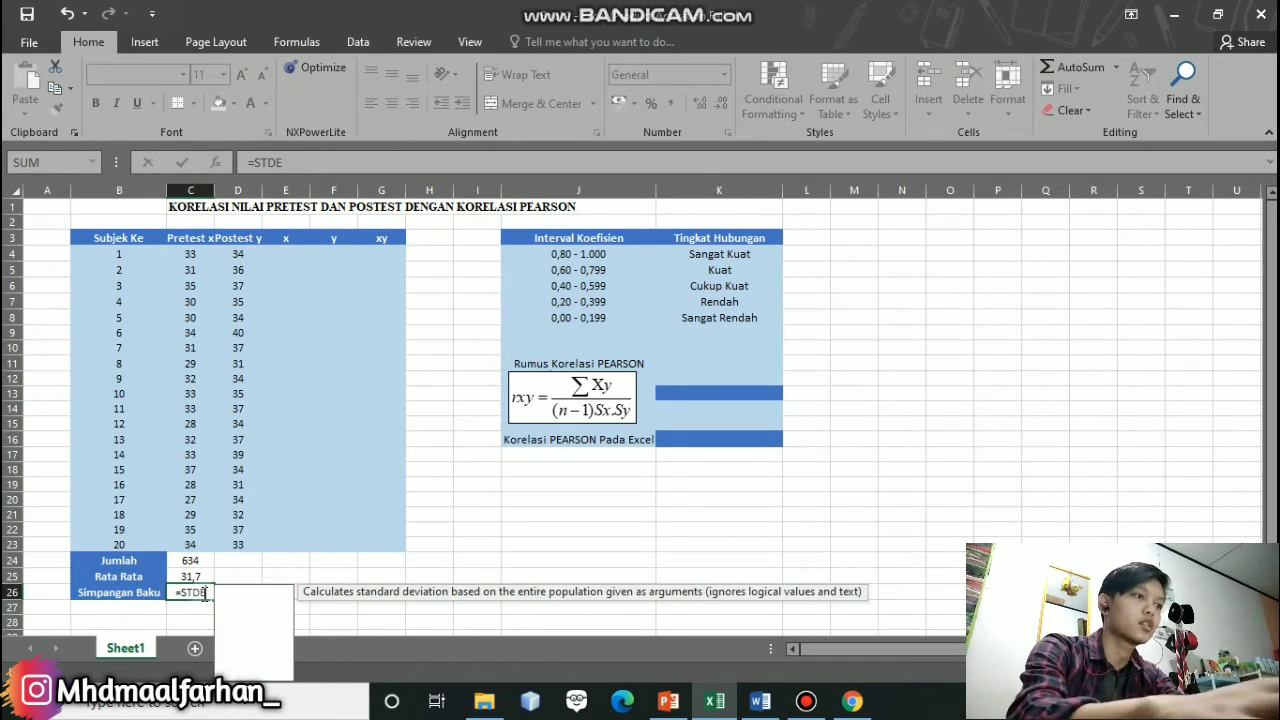
type("V(")
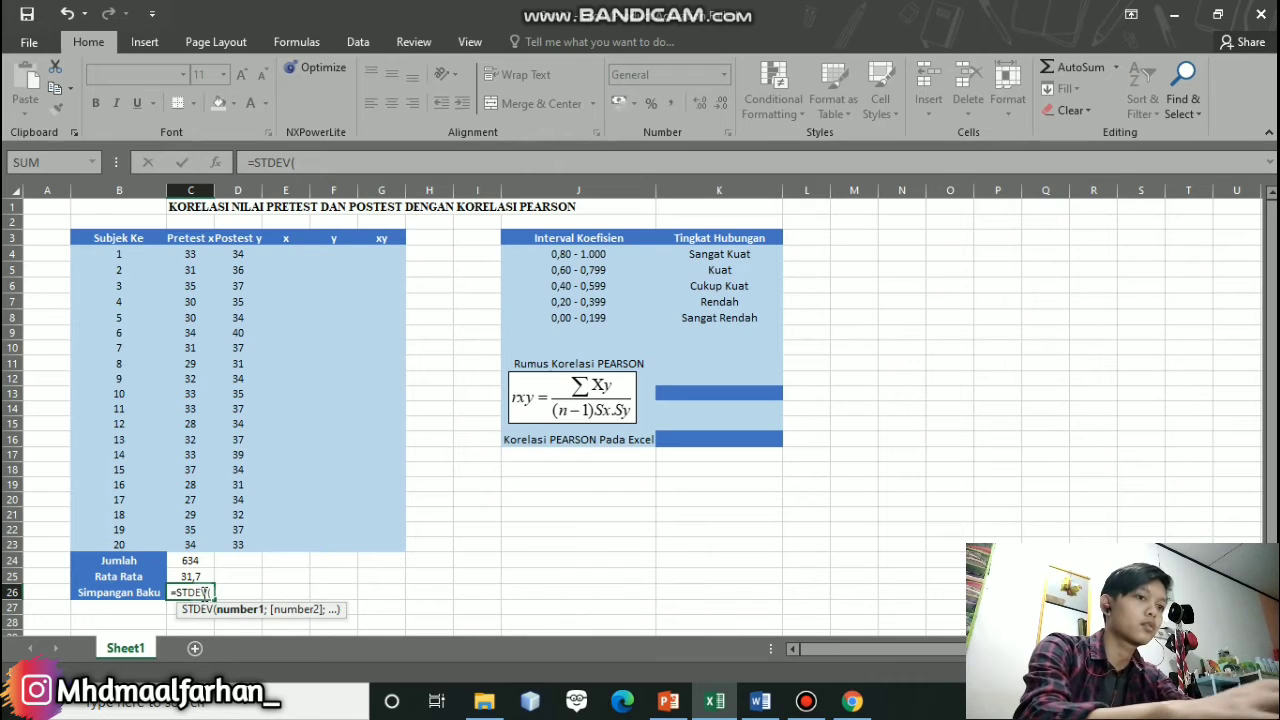
left_click_drag(189, 251, 201, 548)
type(")")
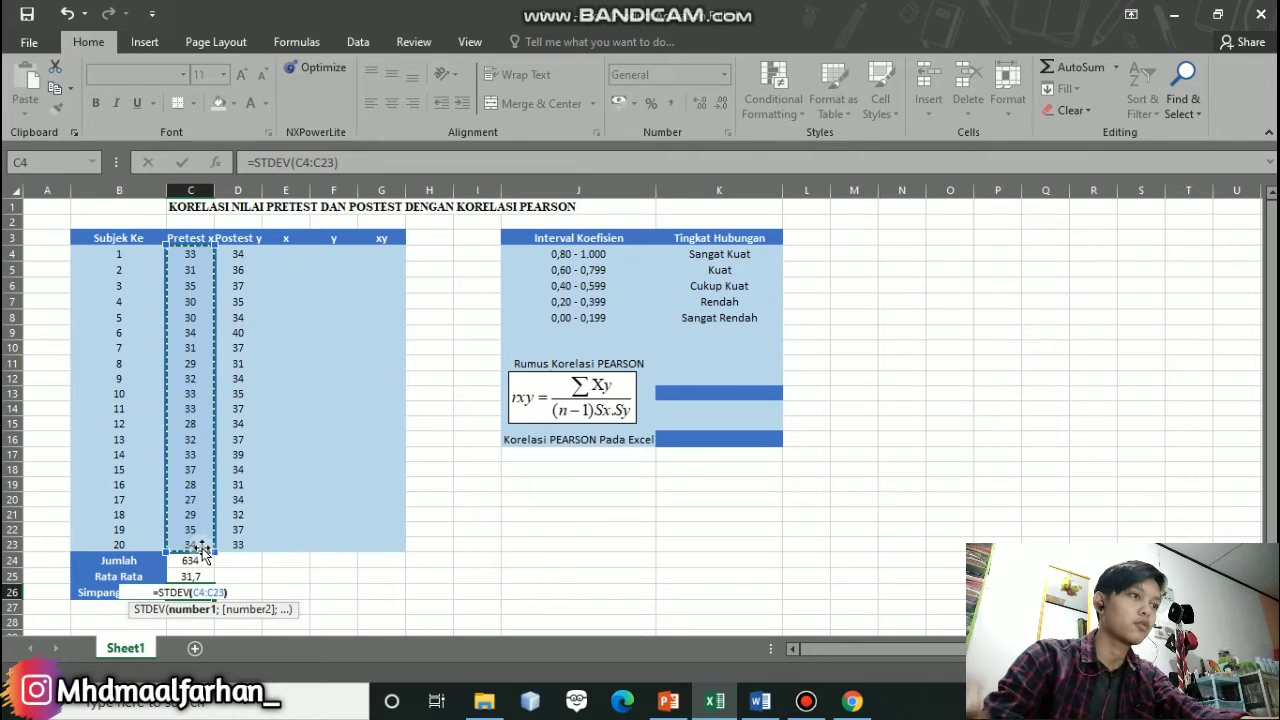
key("Return")
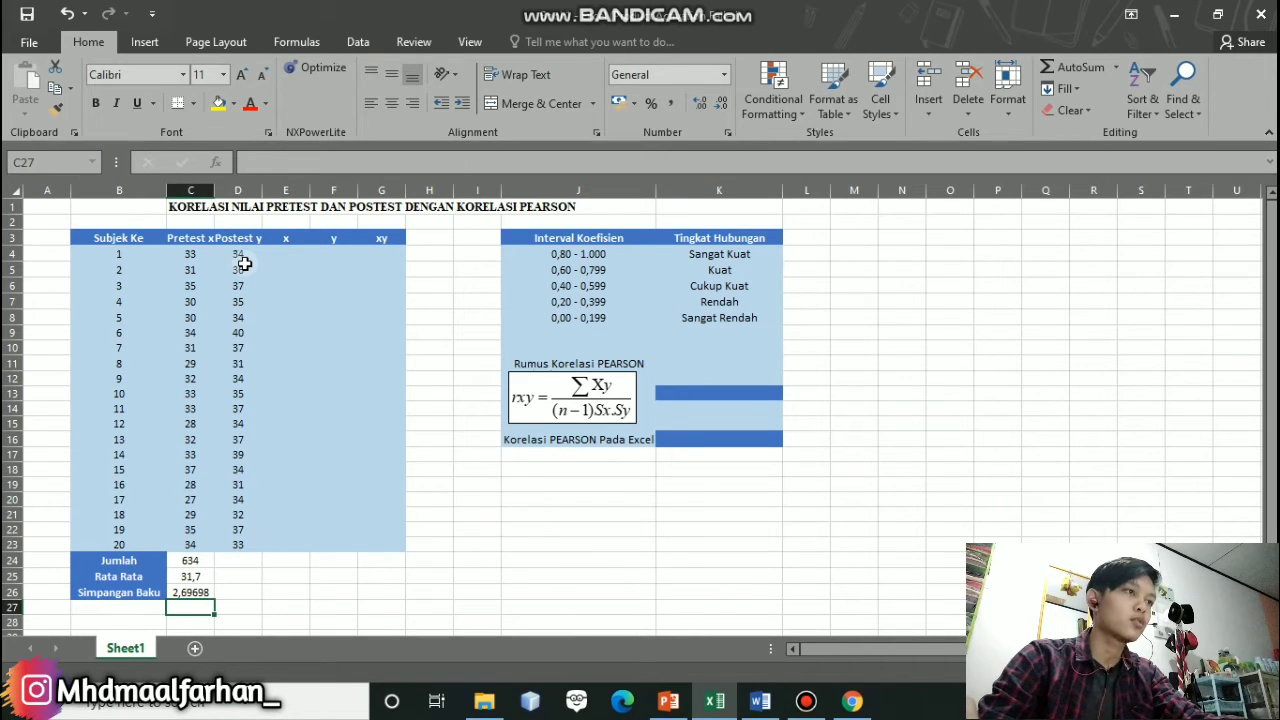
- Total the Postest y scores in the Jumlah row, entering =SUM(D4:D23) in cell D24
double_click(240, 560)
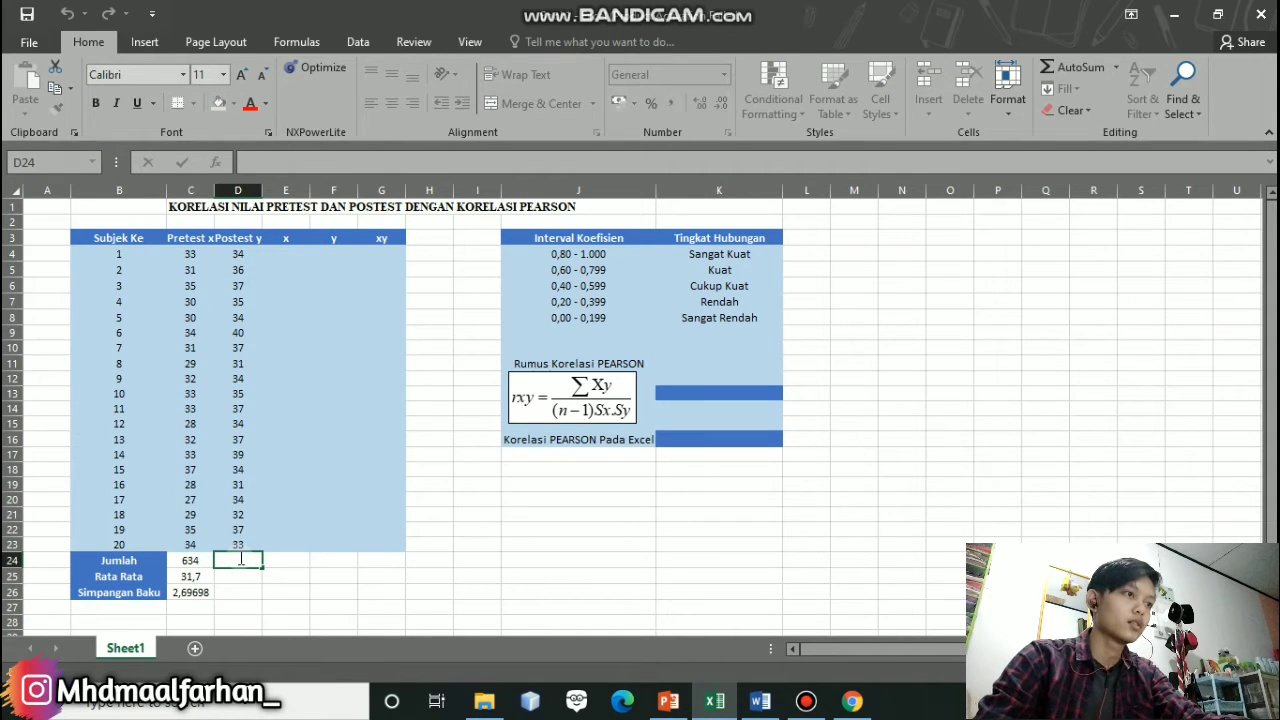
type("=")
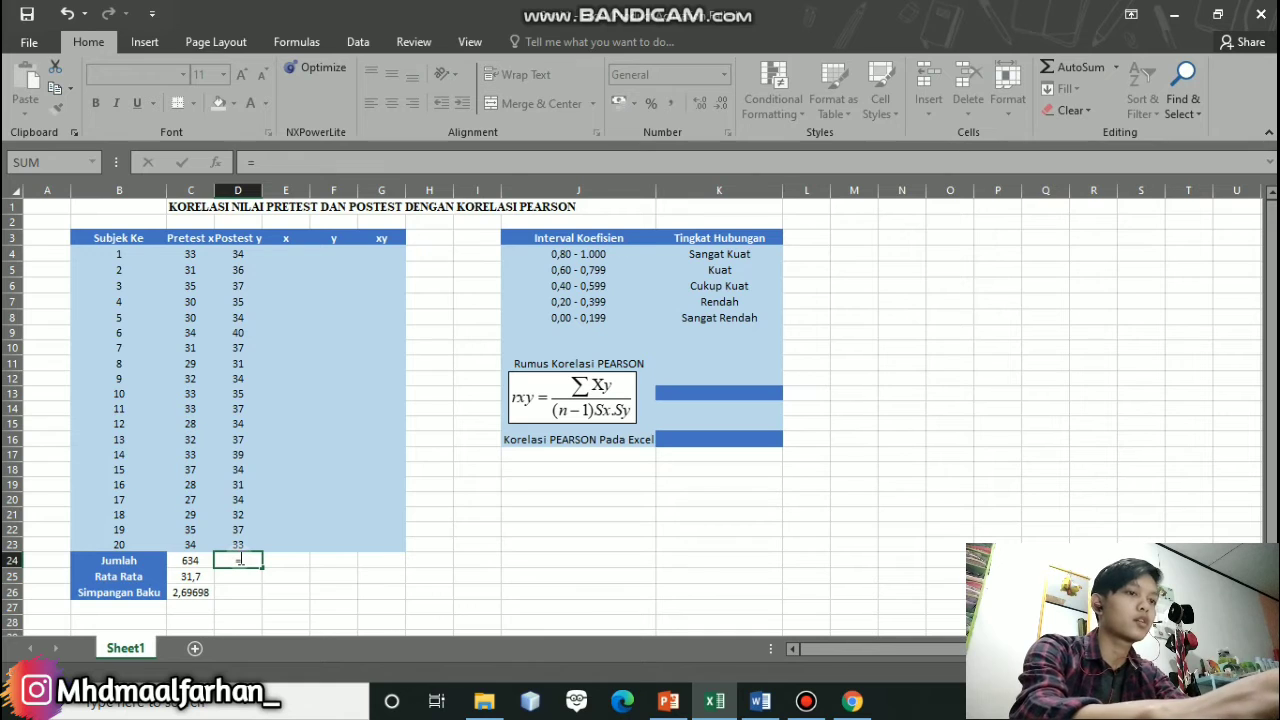
type("SUM(")
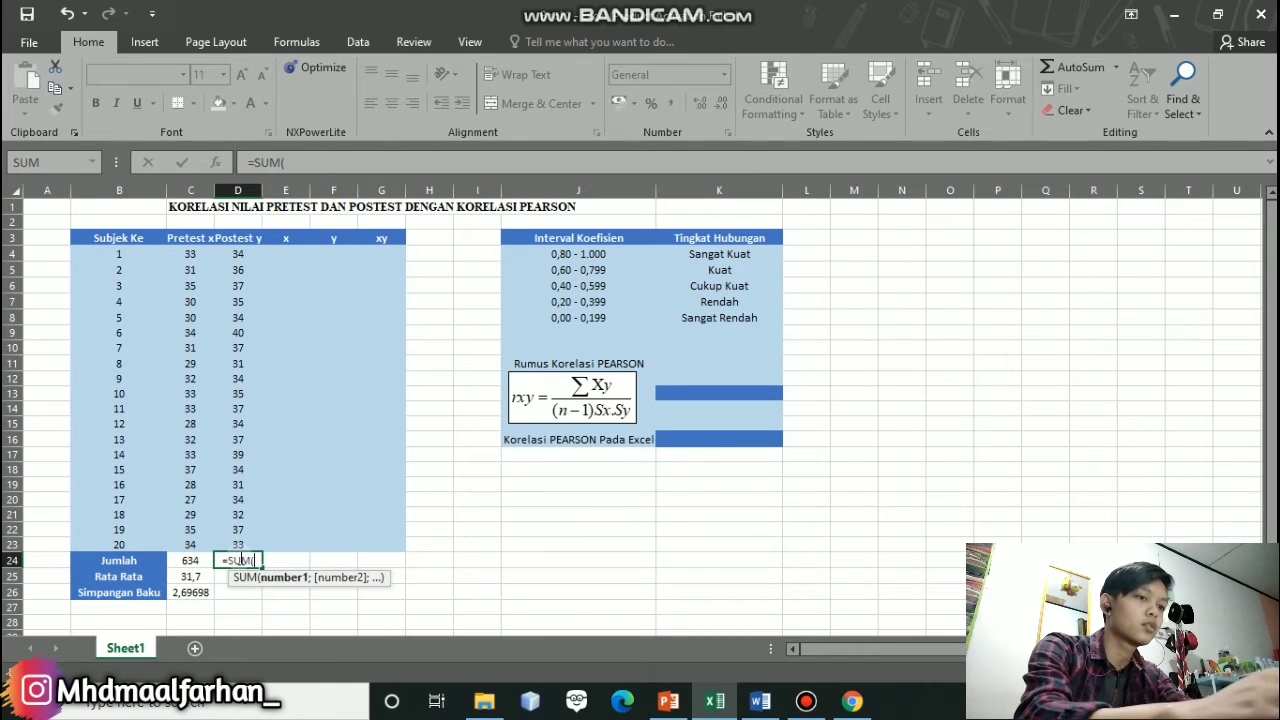
left_click_drag(249, 254, 255, 541)
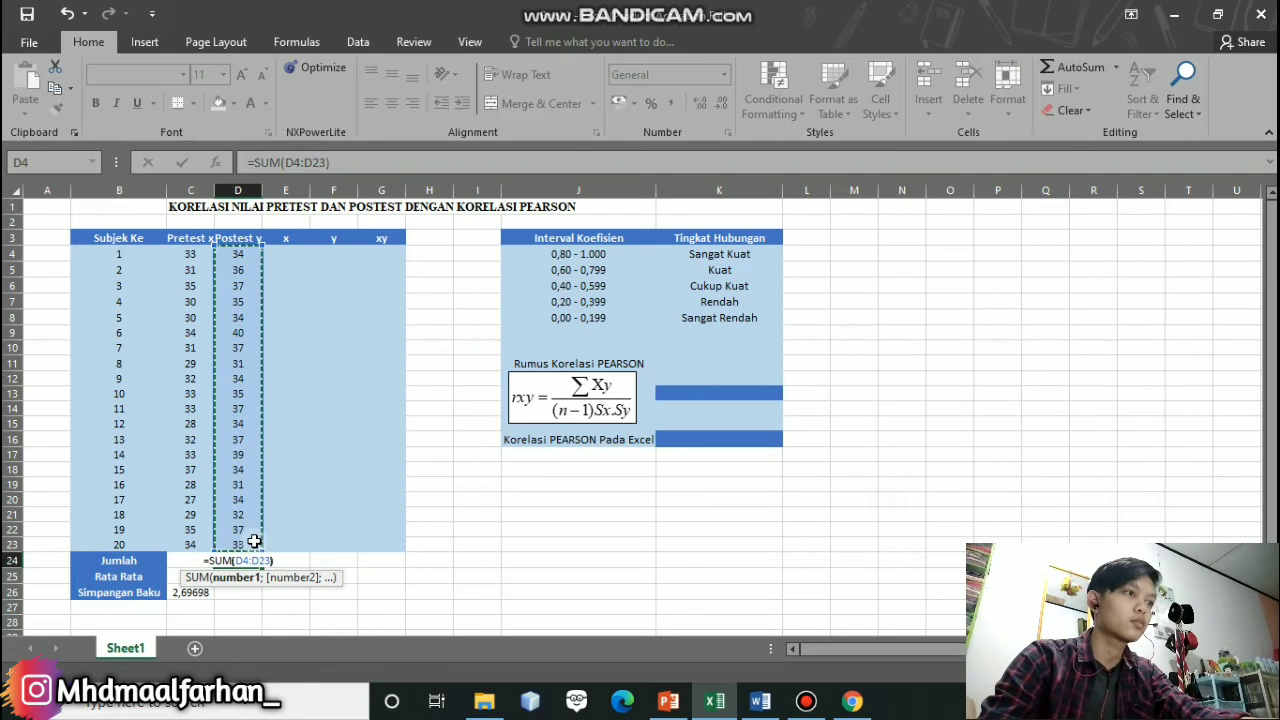
type(")")
key("Return")
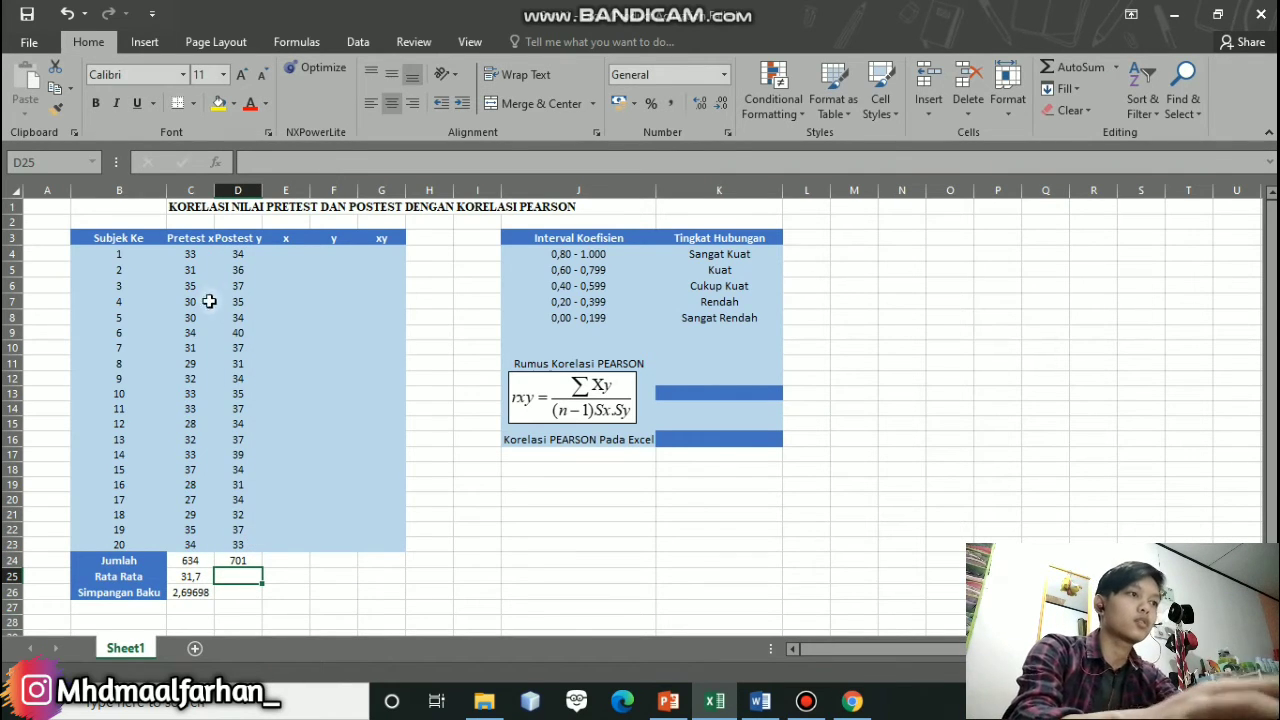
- Average the Postest y scores in the Rata Rata row, entering =AVERAGE(D4:D23) in cell D25
double_click(241, 578)
type("=")
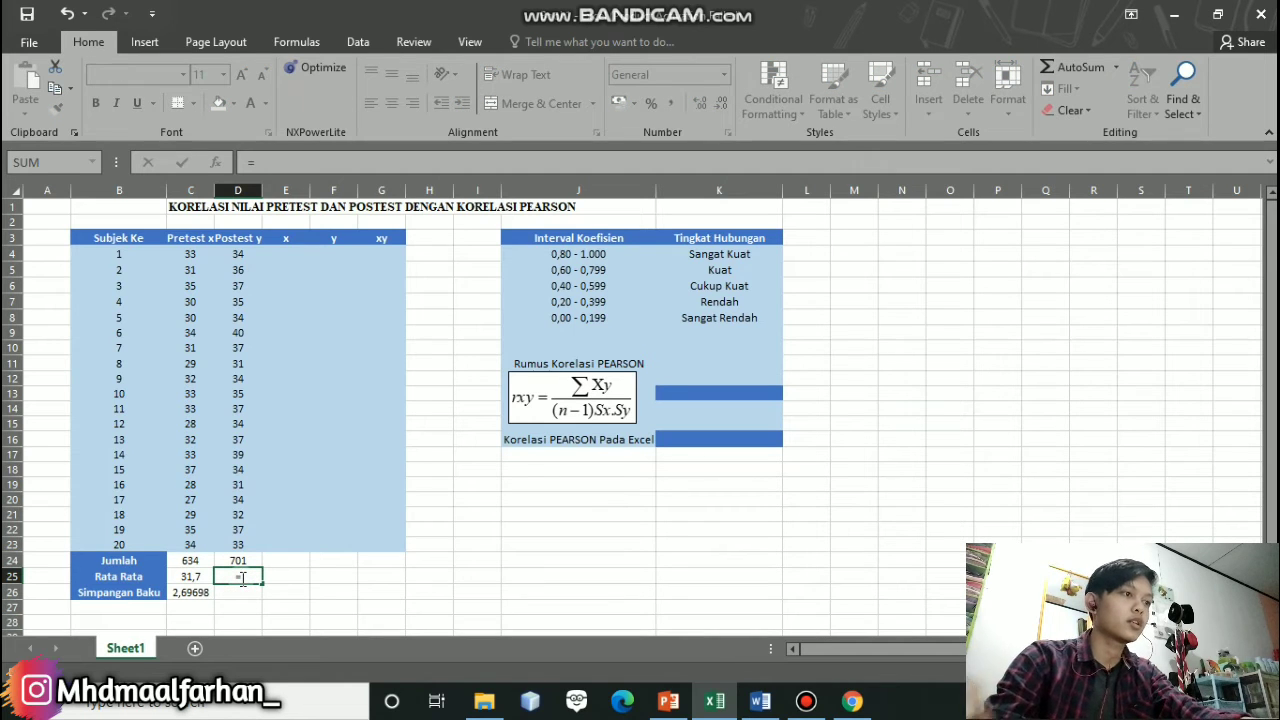
type("AVERAGE")
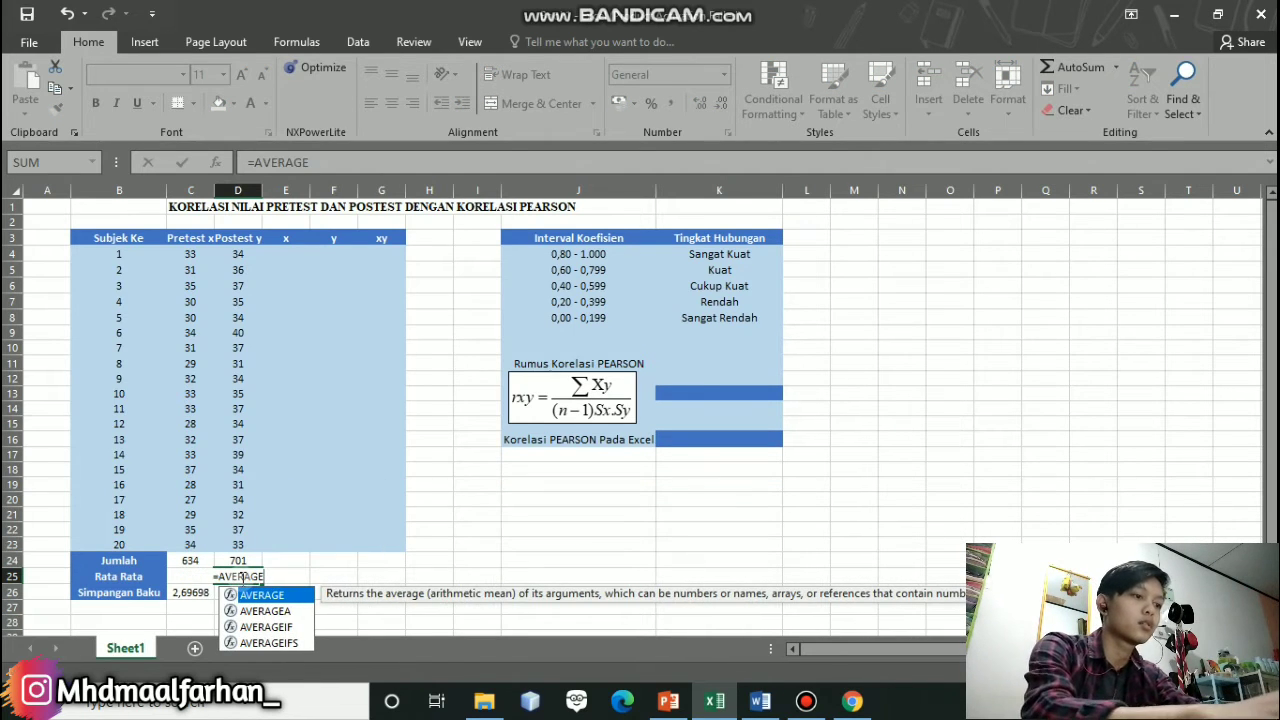
key("Tab")
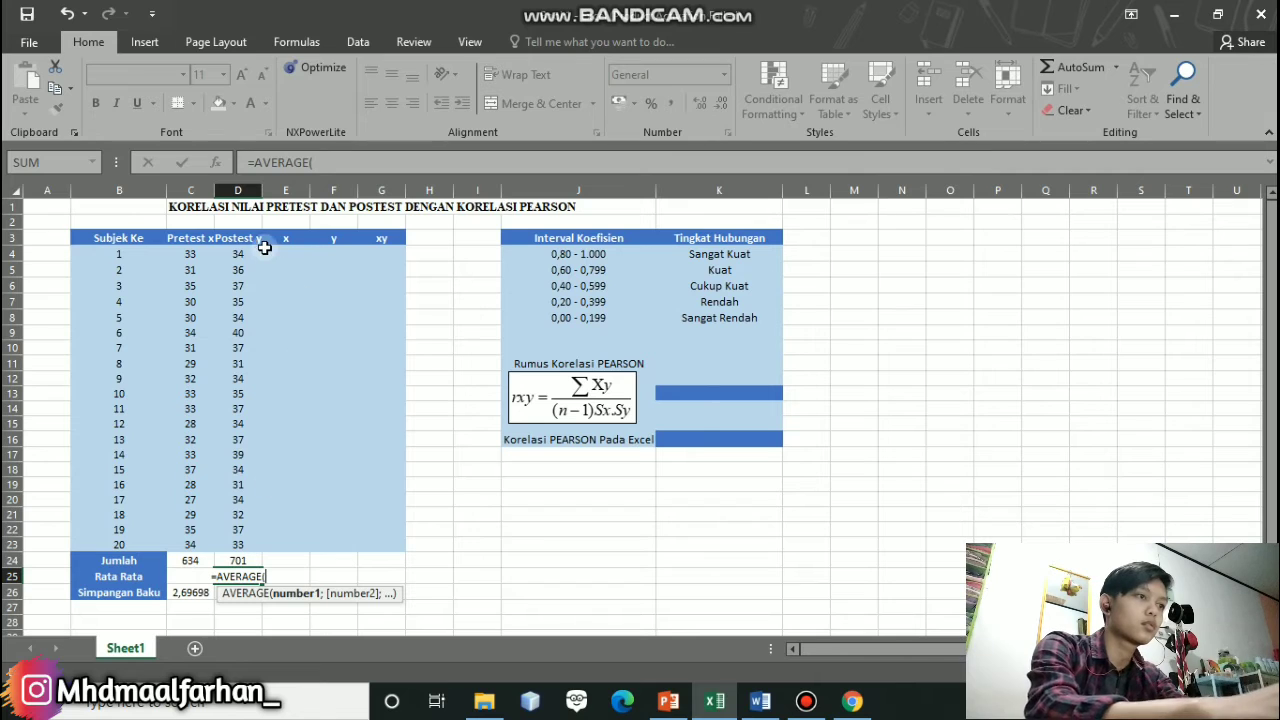
left_click_drag(251, 251, 254, 549)
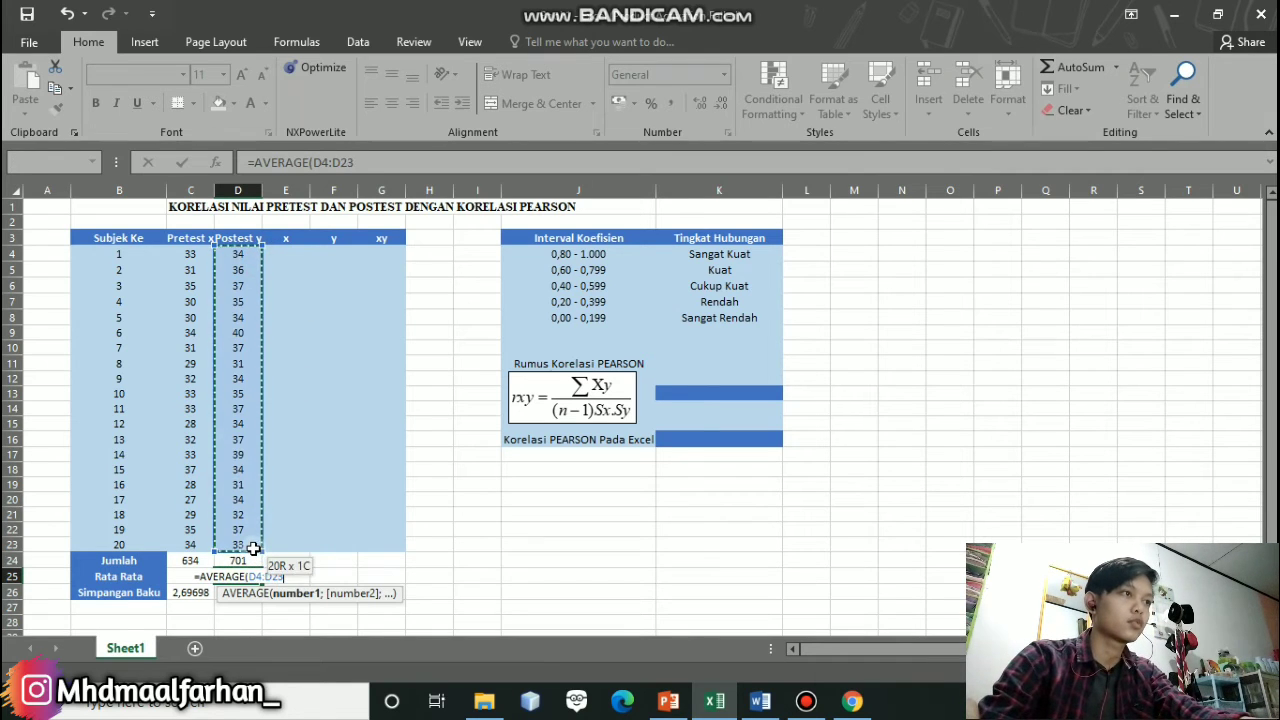
type(")")
key("Return")
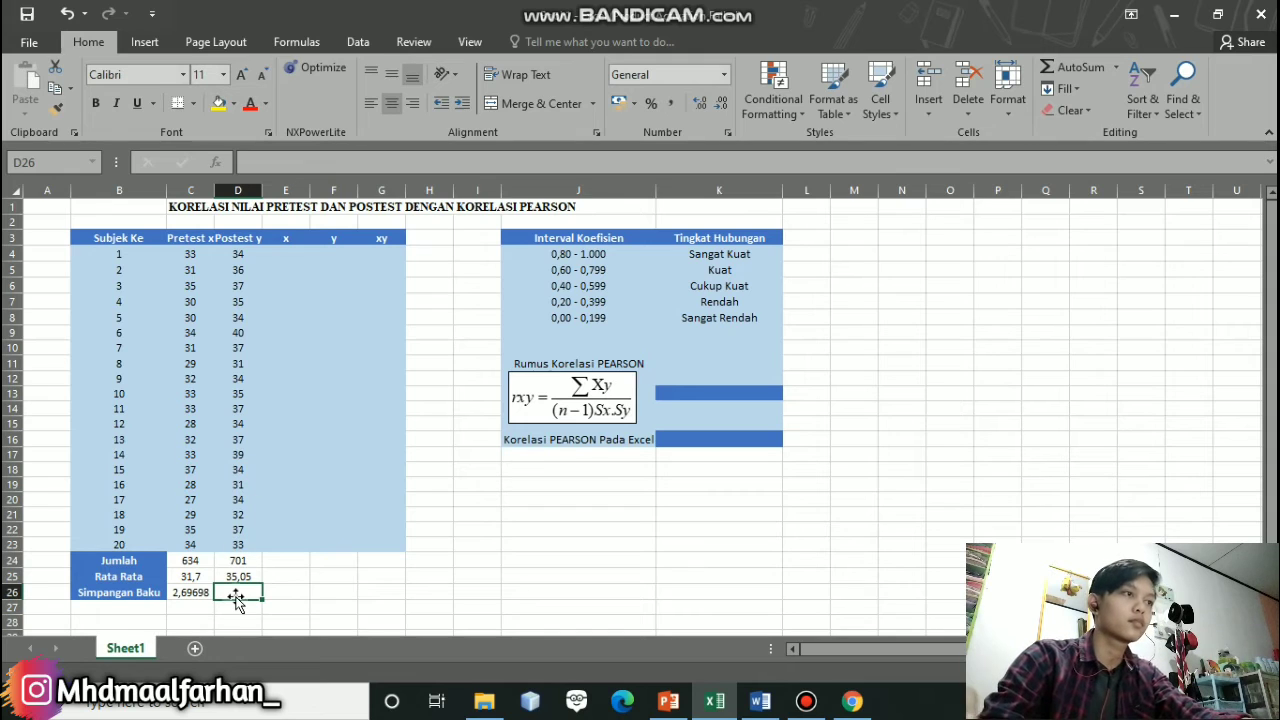
- Compute the standard deviation of the Postest y scores in the Simpangan Baku row, entering =STDEV(D4:D23) in cell D26
double_click(241, 592)
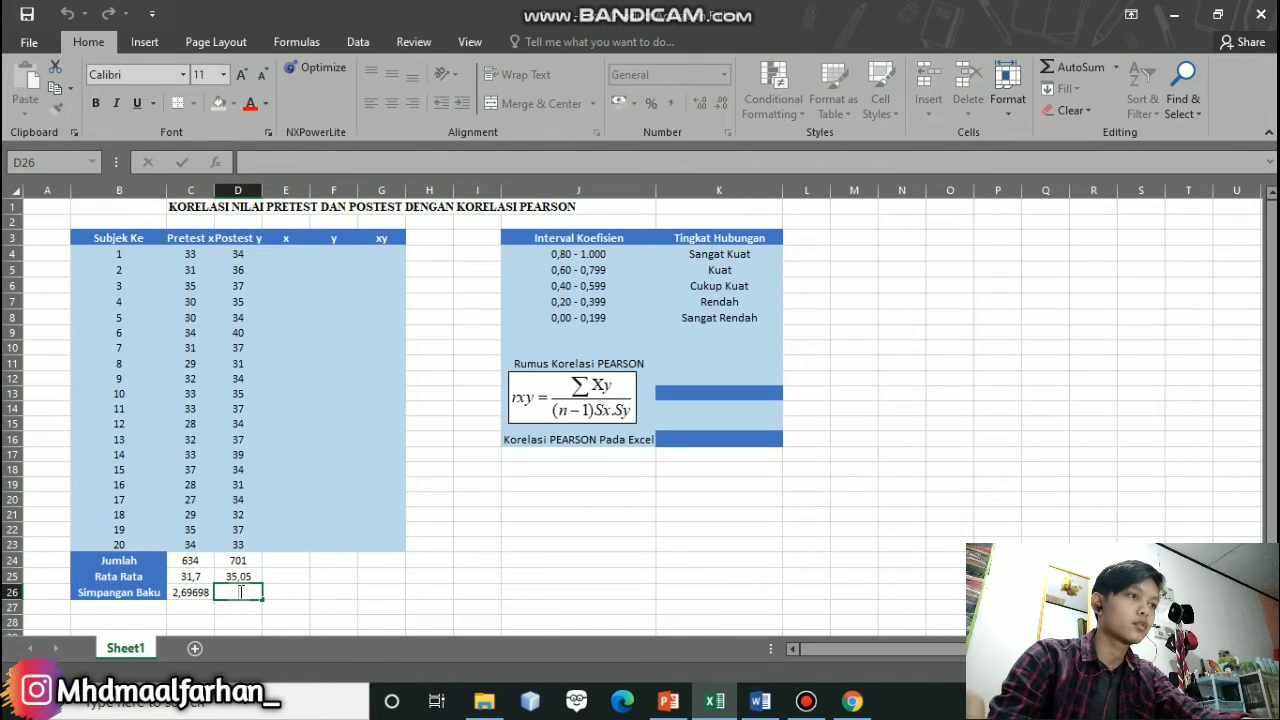
type("=")
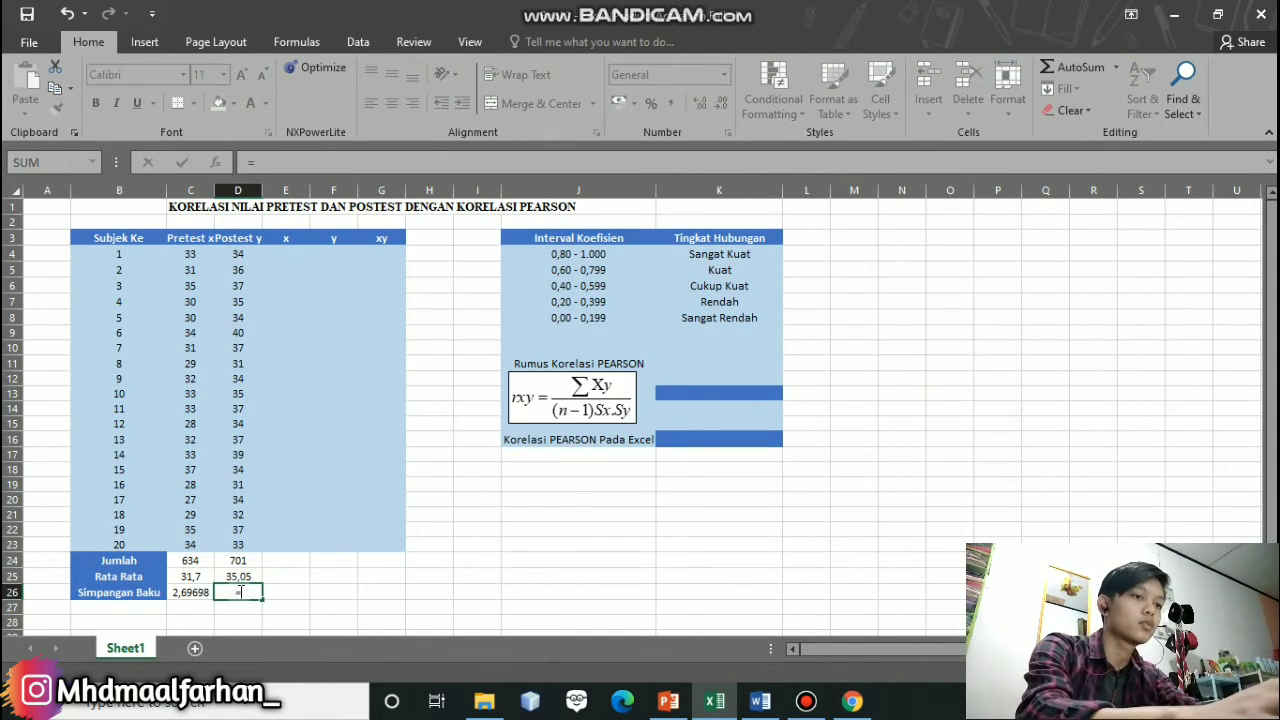
type("STDEV(")
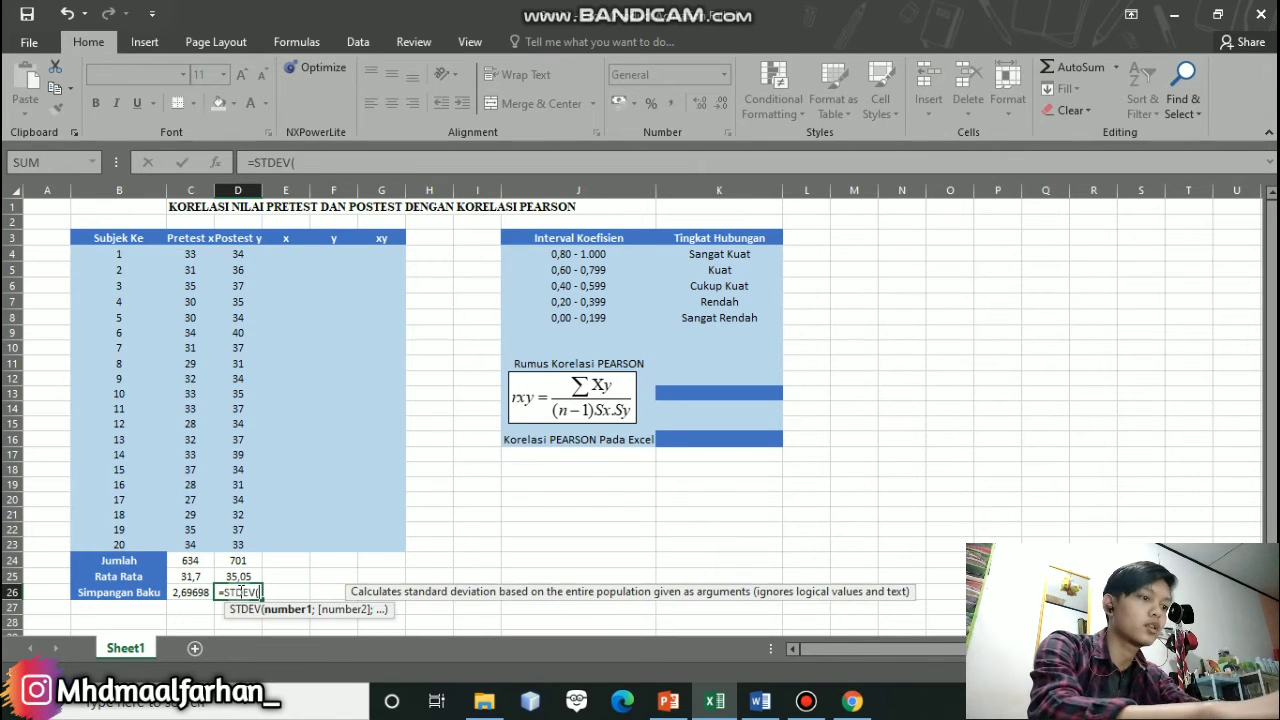
left_click(244, 256)
left_click_drag(244, 256, 232, 555)
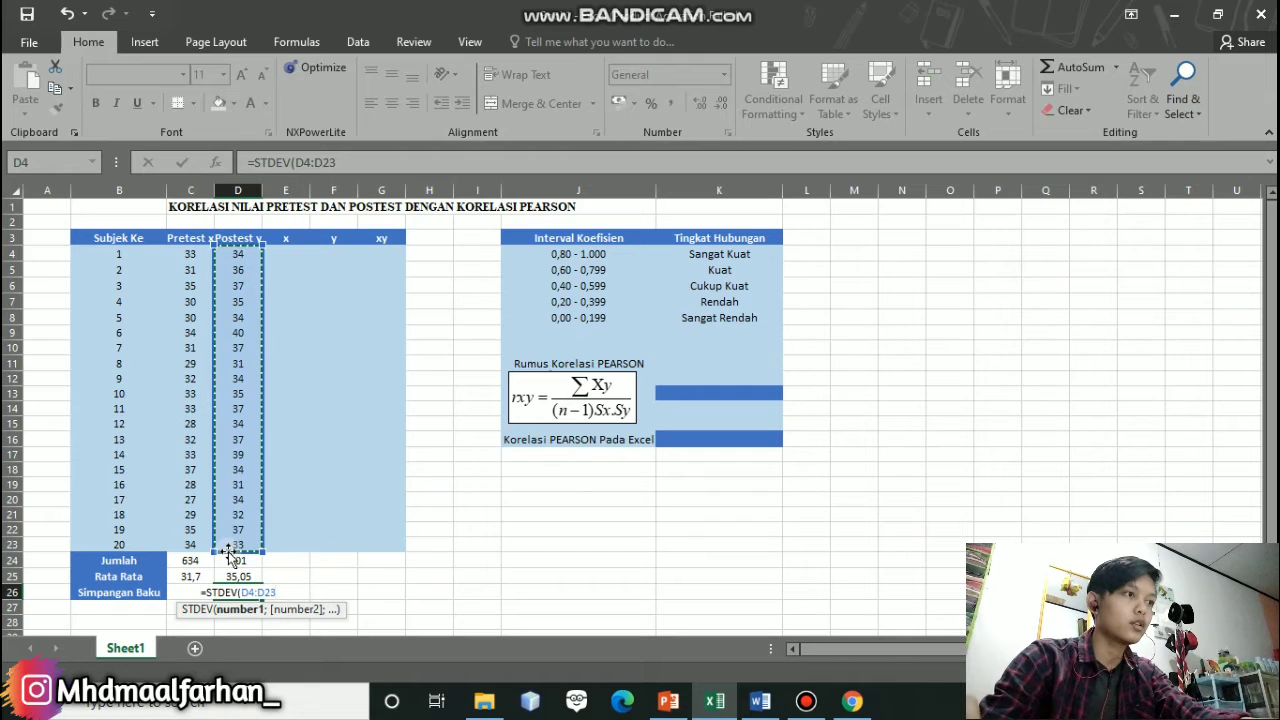
type(")")
key("Return")
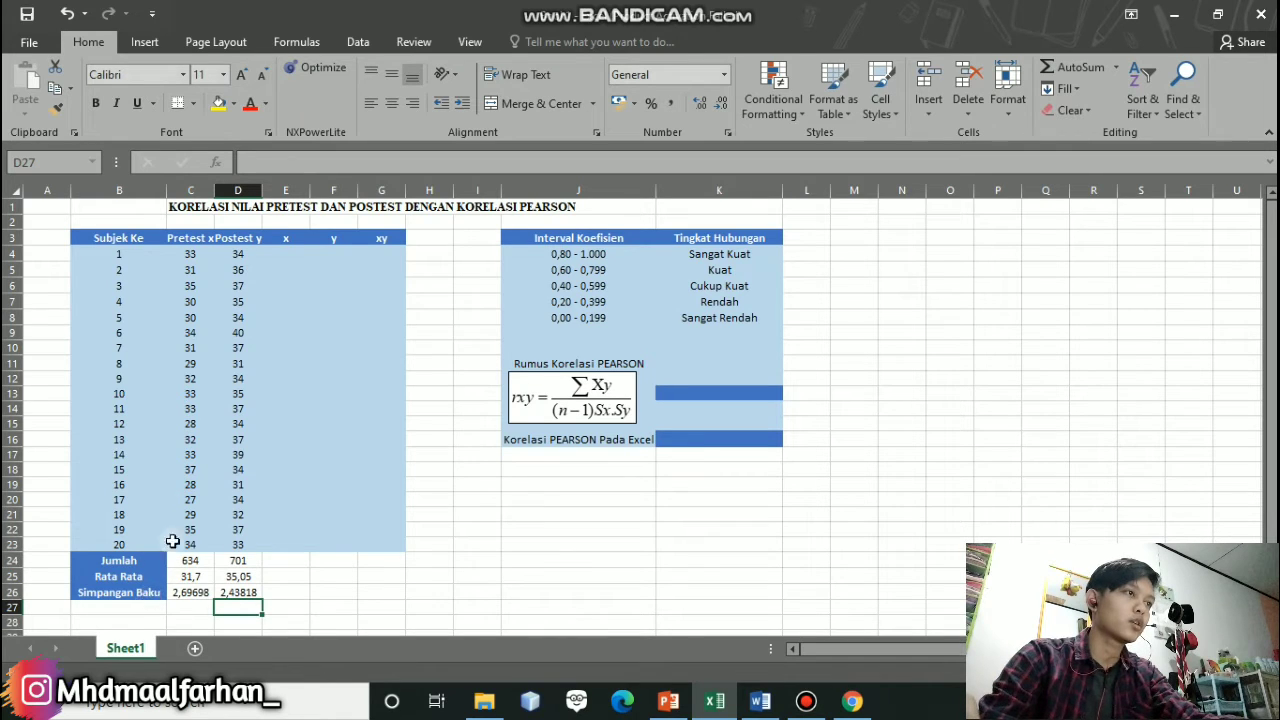
left_click_drag(182, 568, 259, 590)
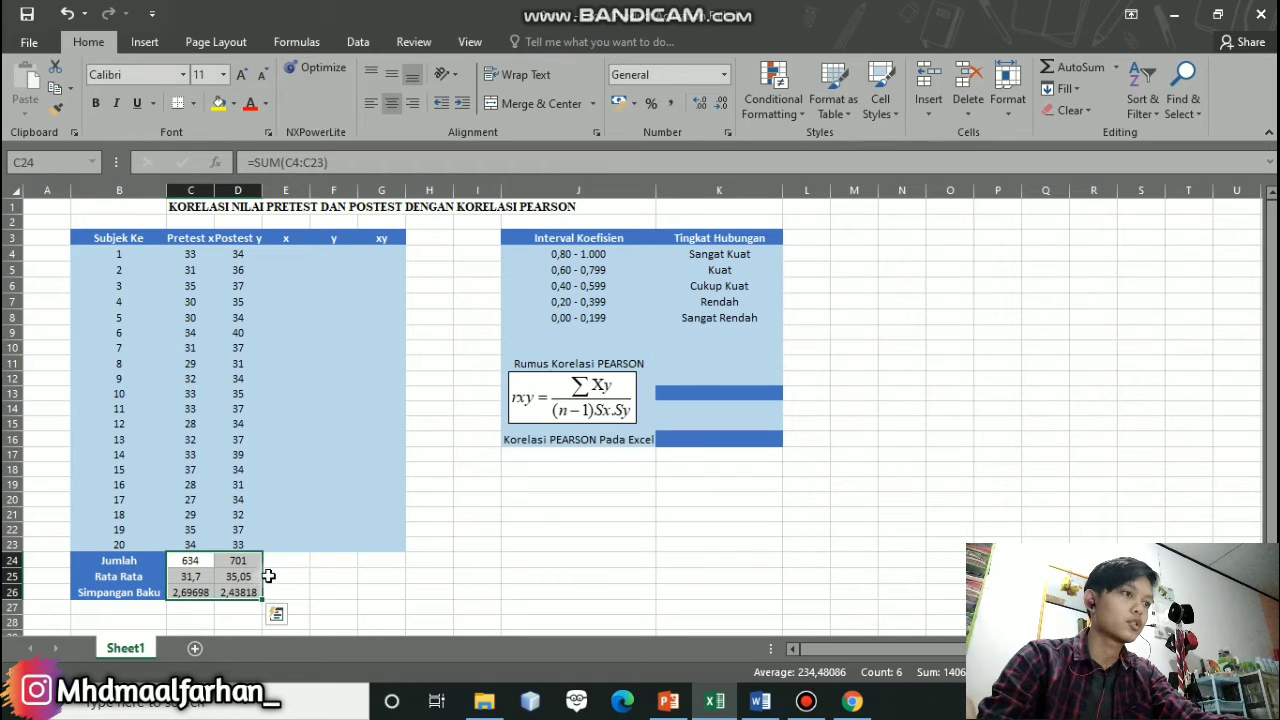
- Compute the x deviations by entering =C4-$C$25 in cell E4 and fill the formula down through E23
left_click(291, 255)
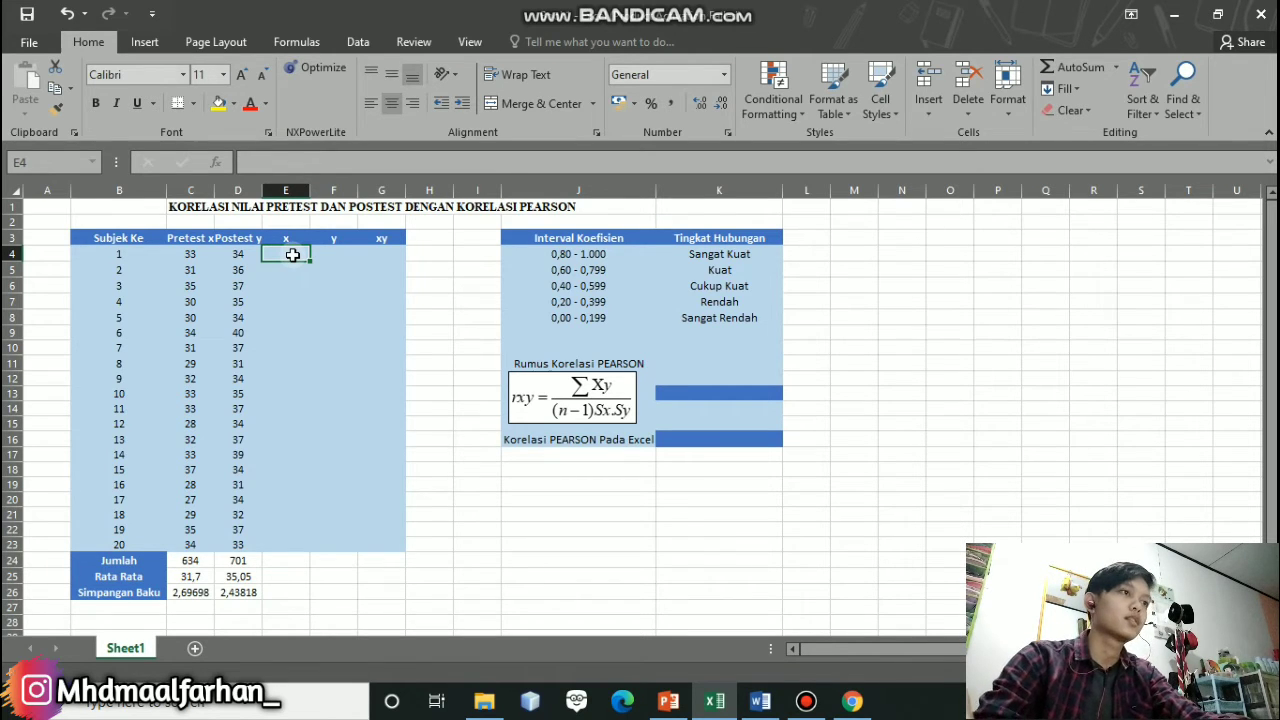
double_click(291, 255)
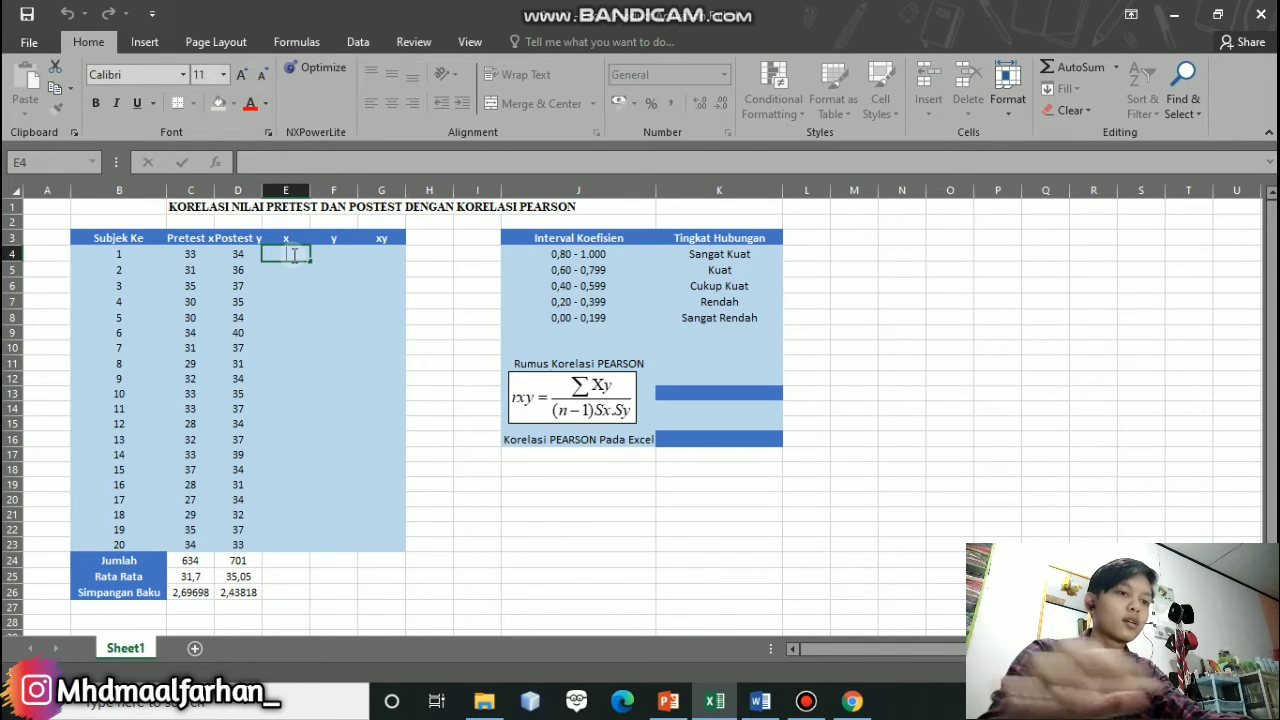
type("=")
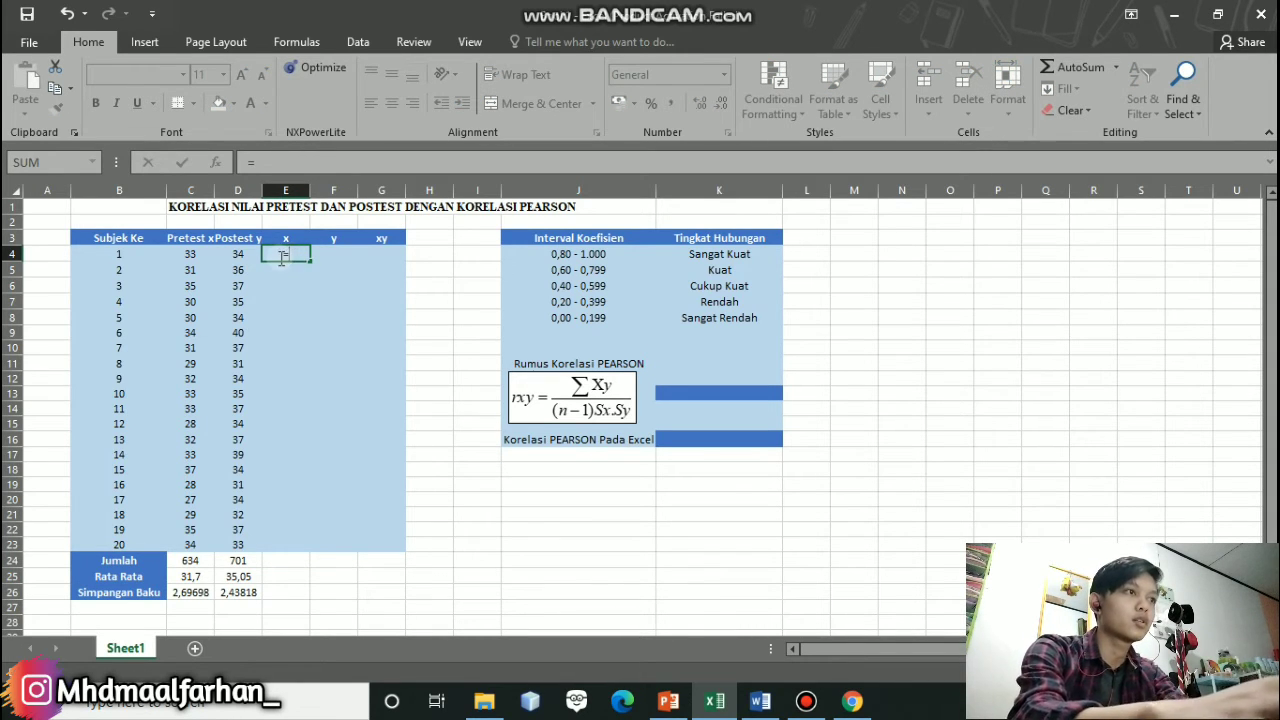
left_click(199, 256)
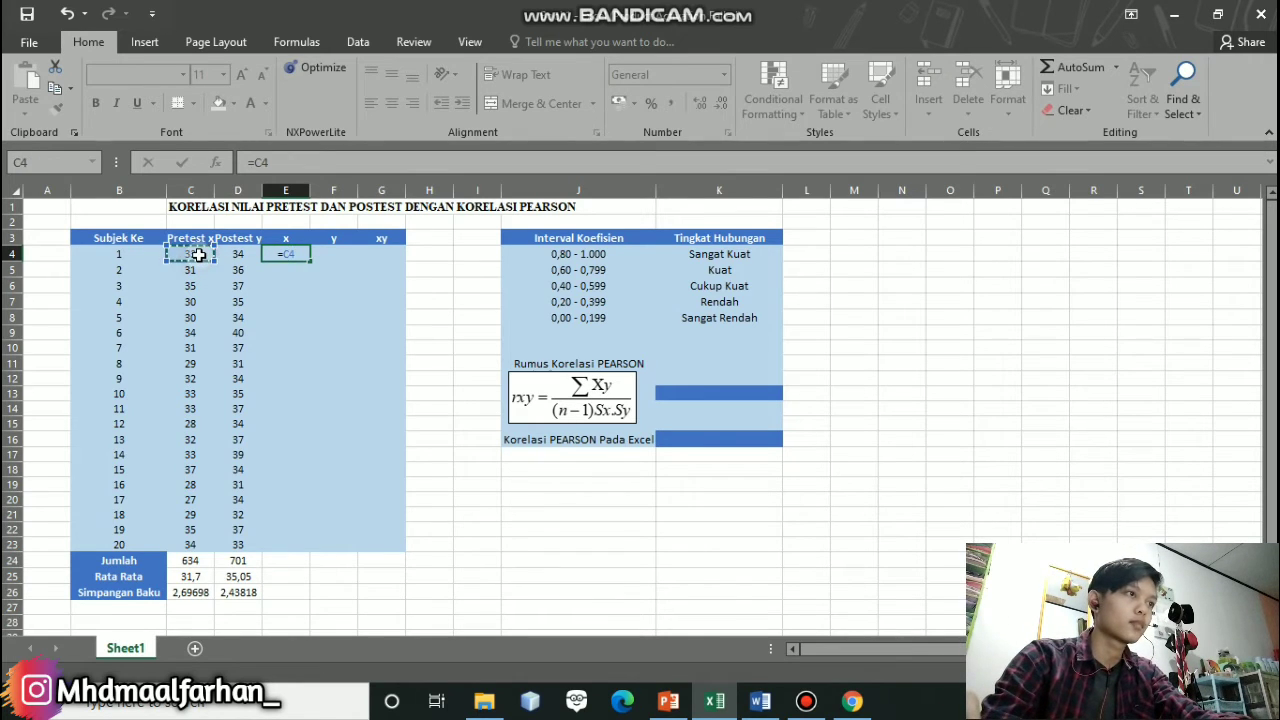
type("-")
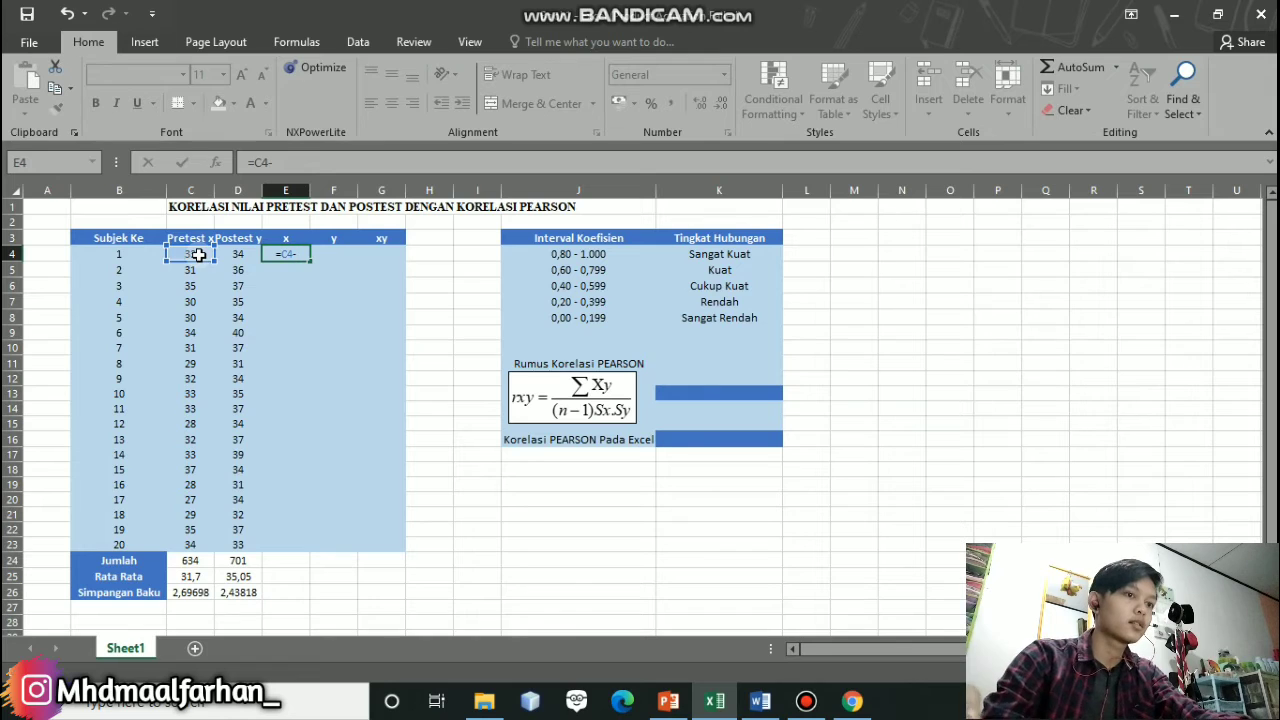
left_click(194, 578)
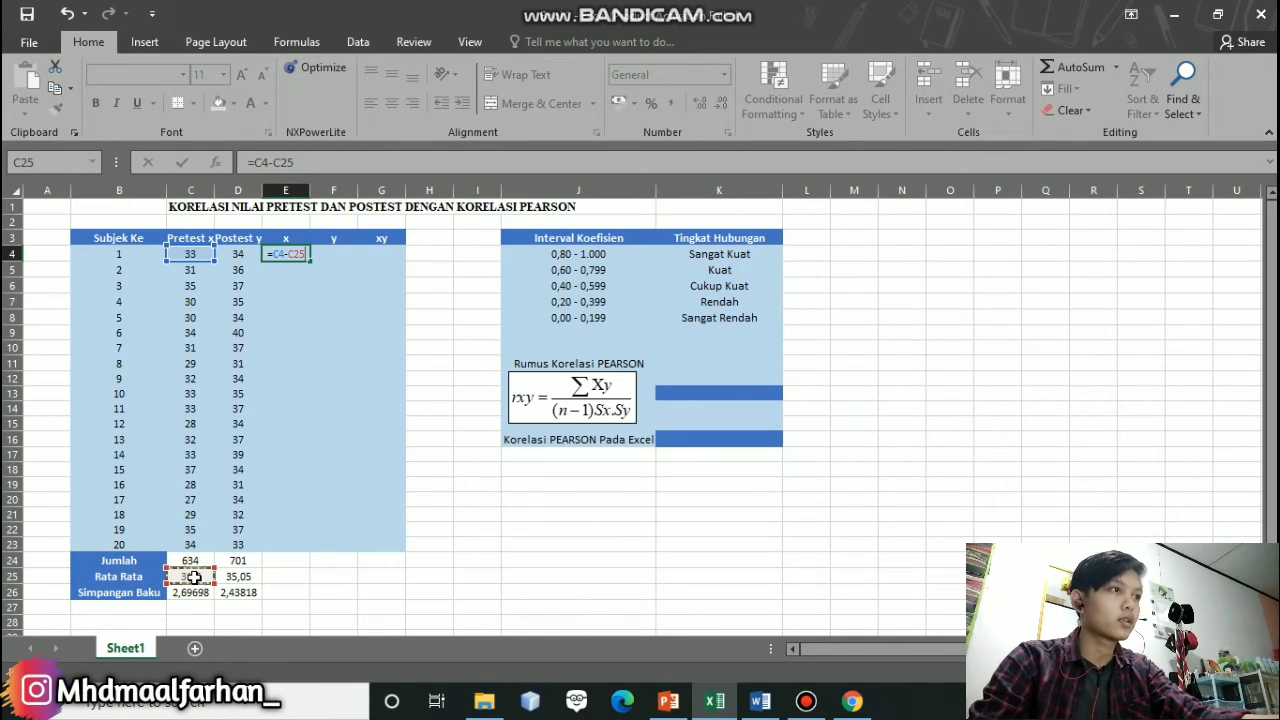
key("F4")
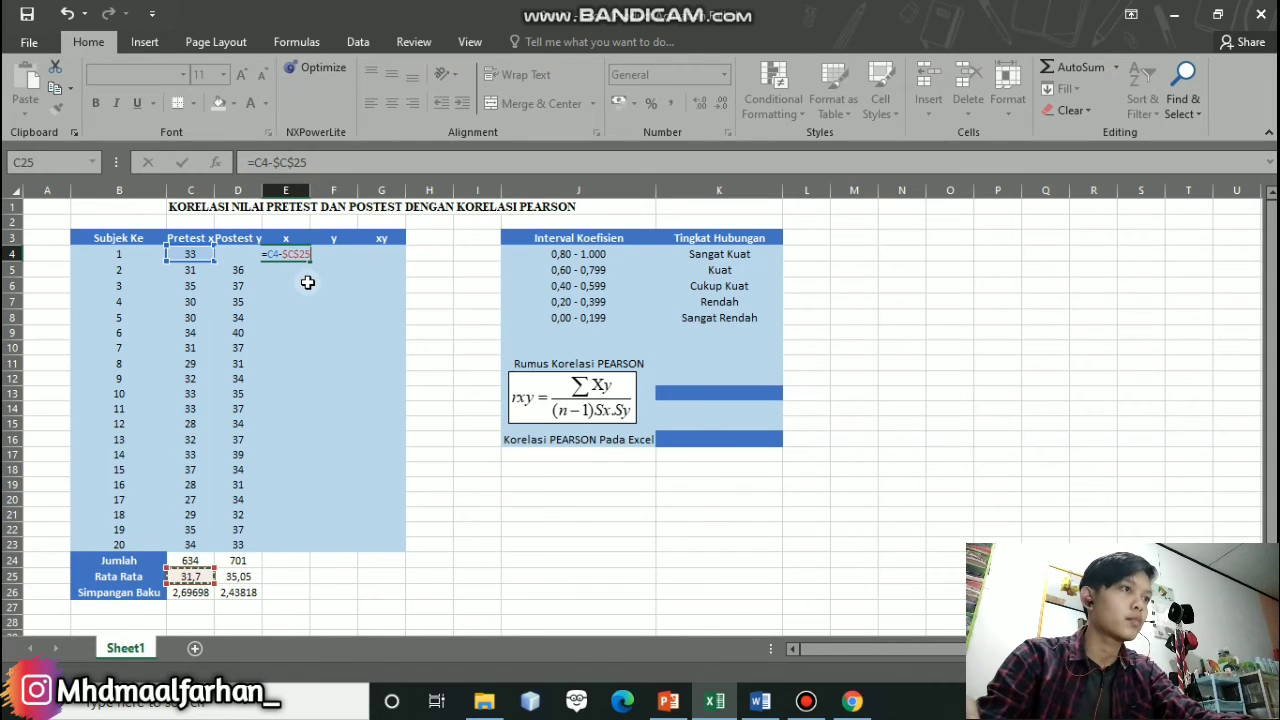
key("Return")
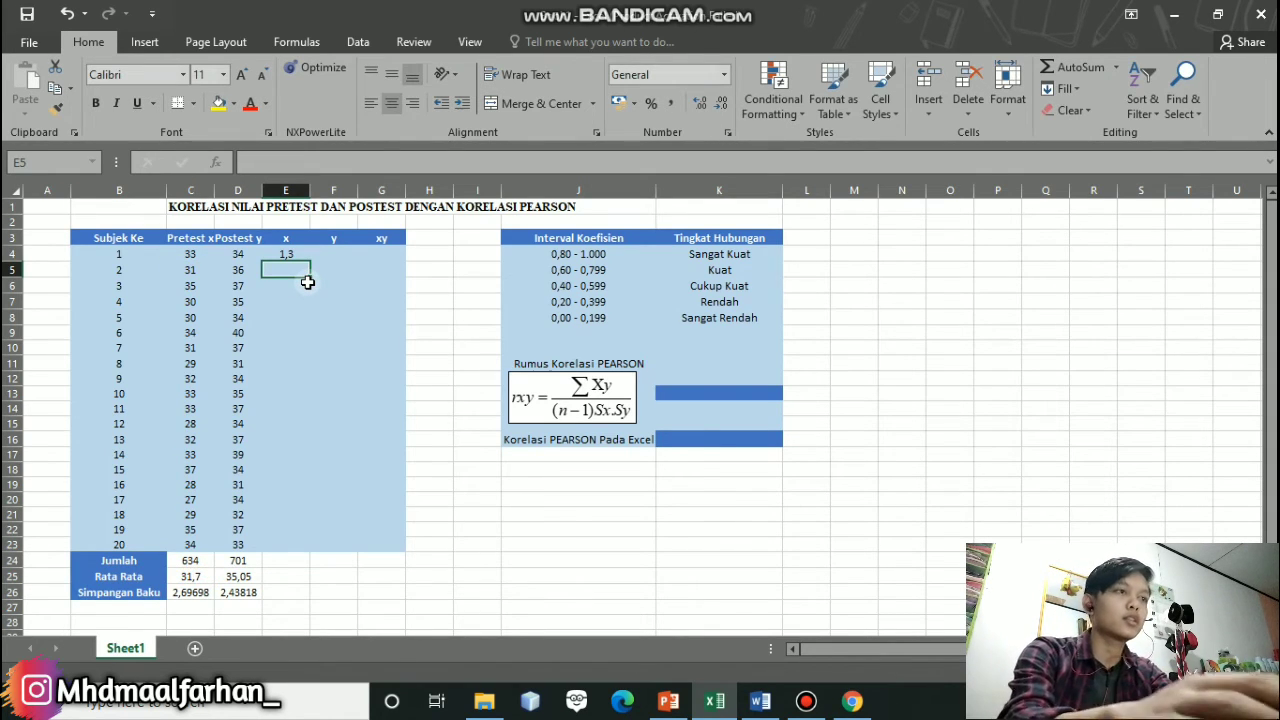
left_click(299, 255)
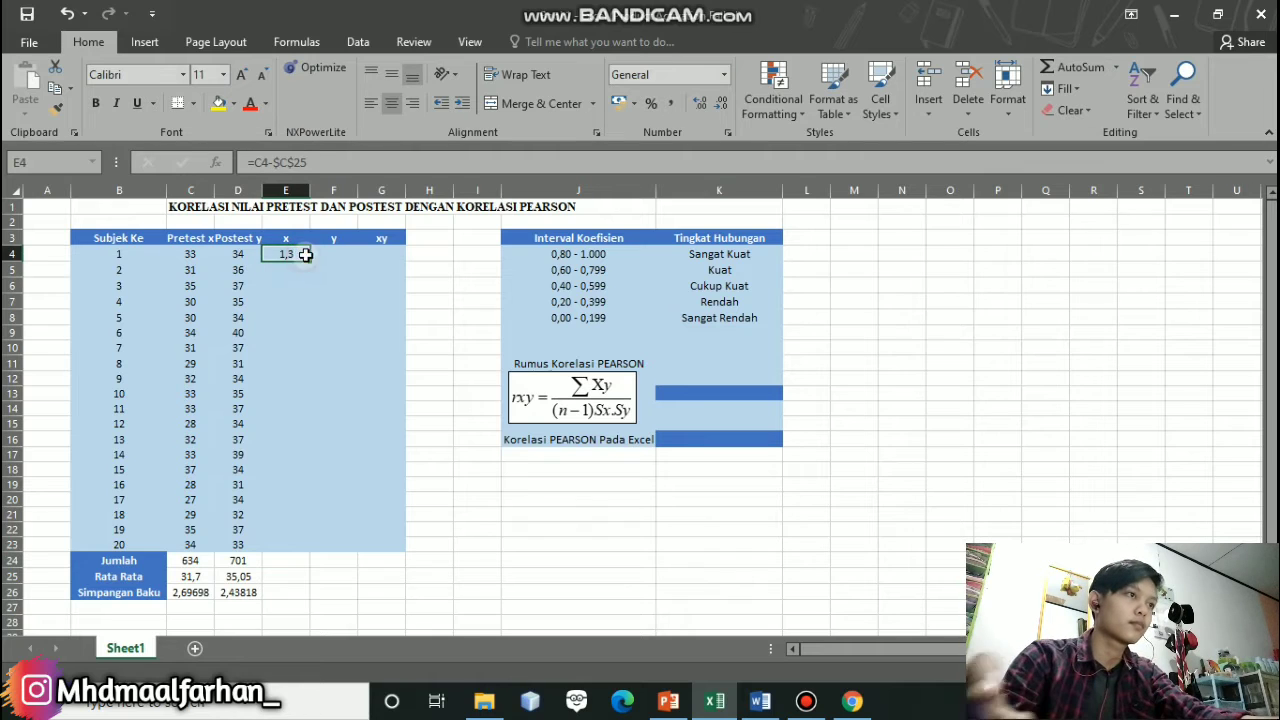
left_click_drag(310, 260, 299, 548)
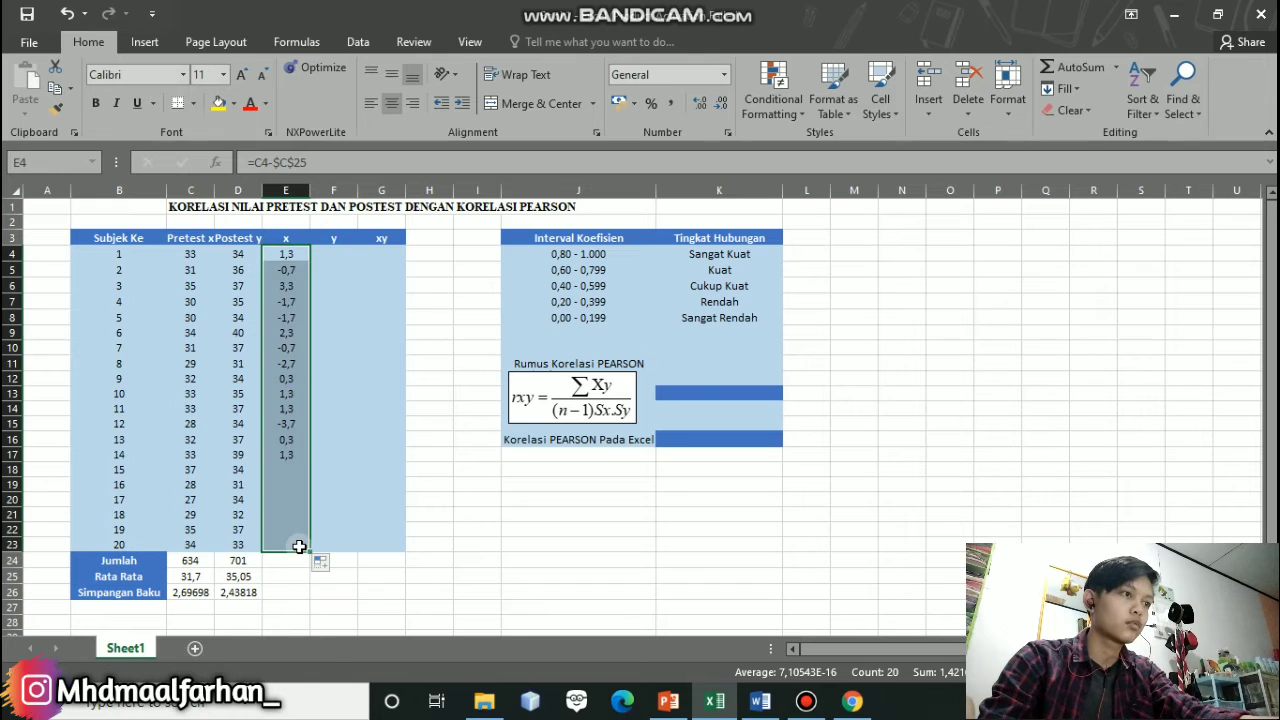
- Compute the y deviations by entering =D4-$D$25 in cell F4 and fill the formula down through F23
double_click(338, 255)
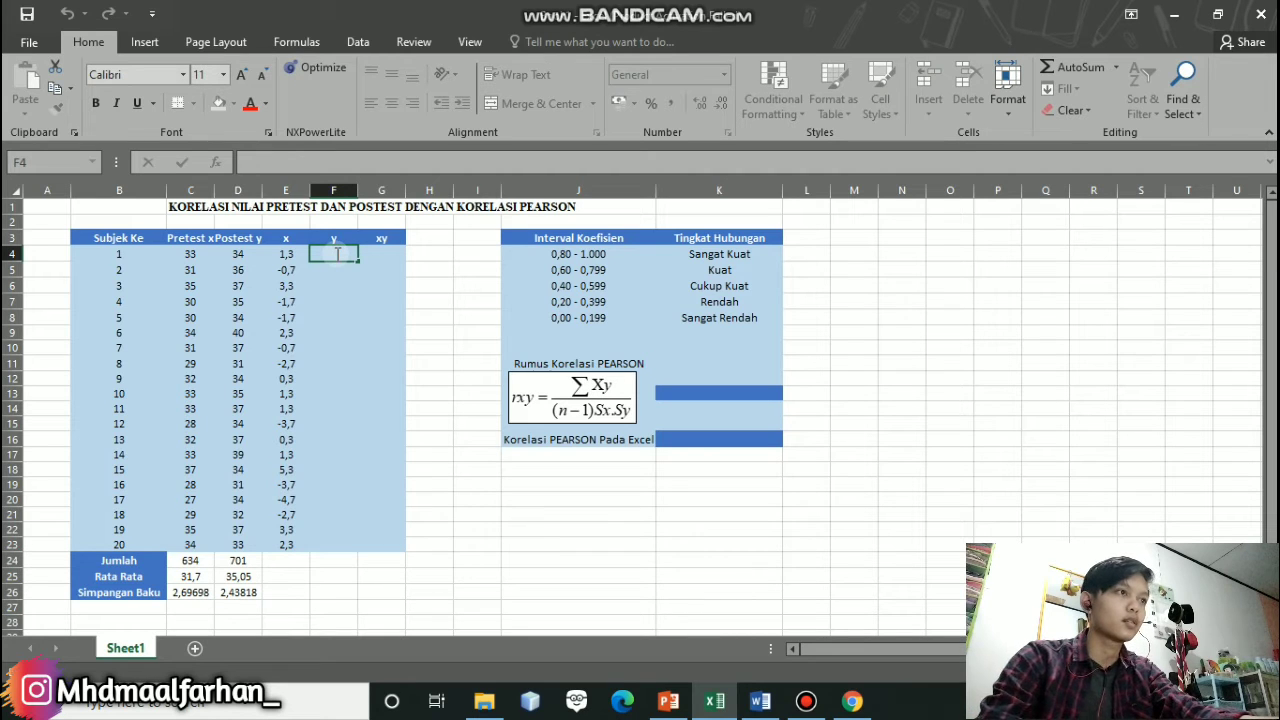
type("=")
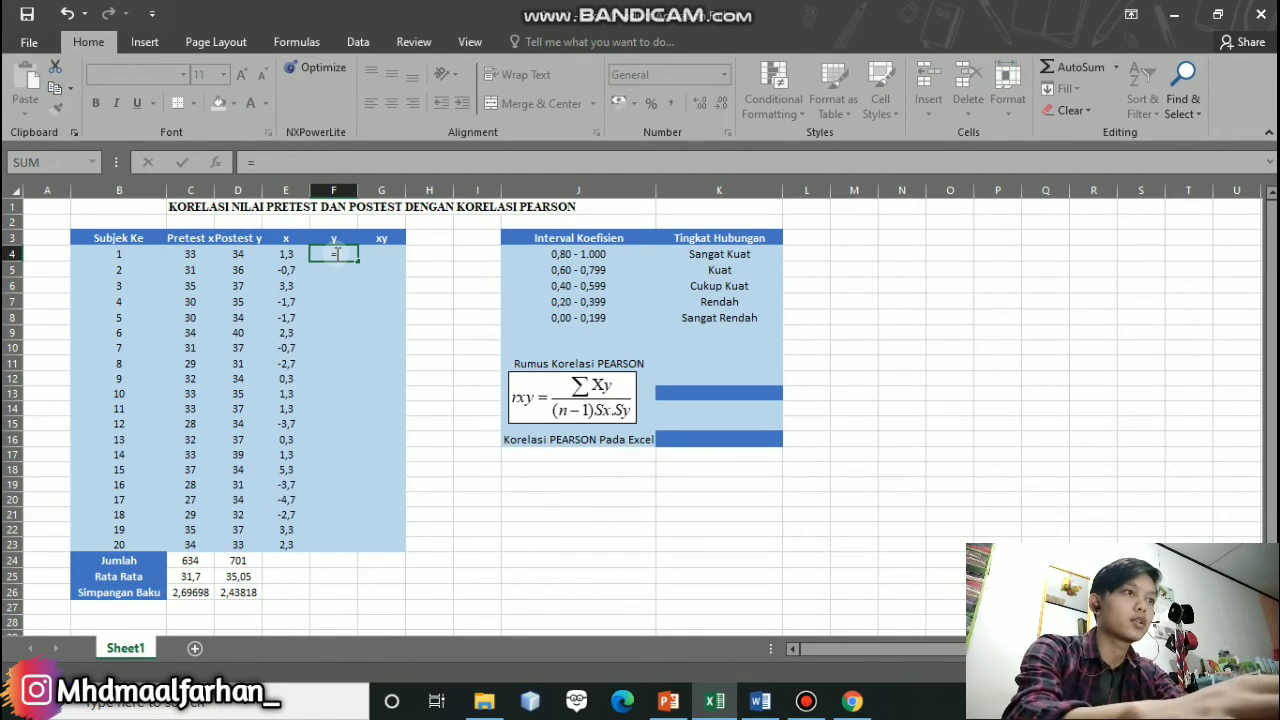
left_click(247, 257)
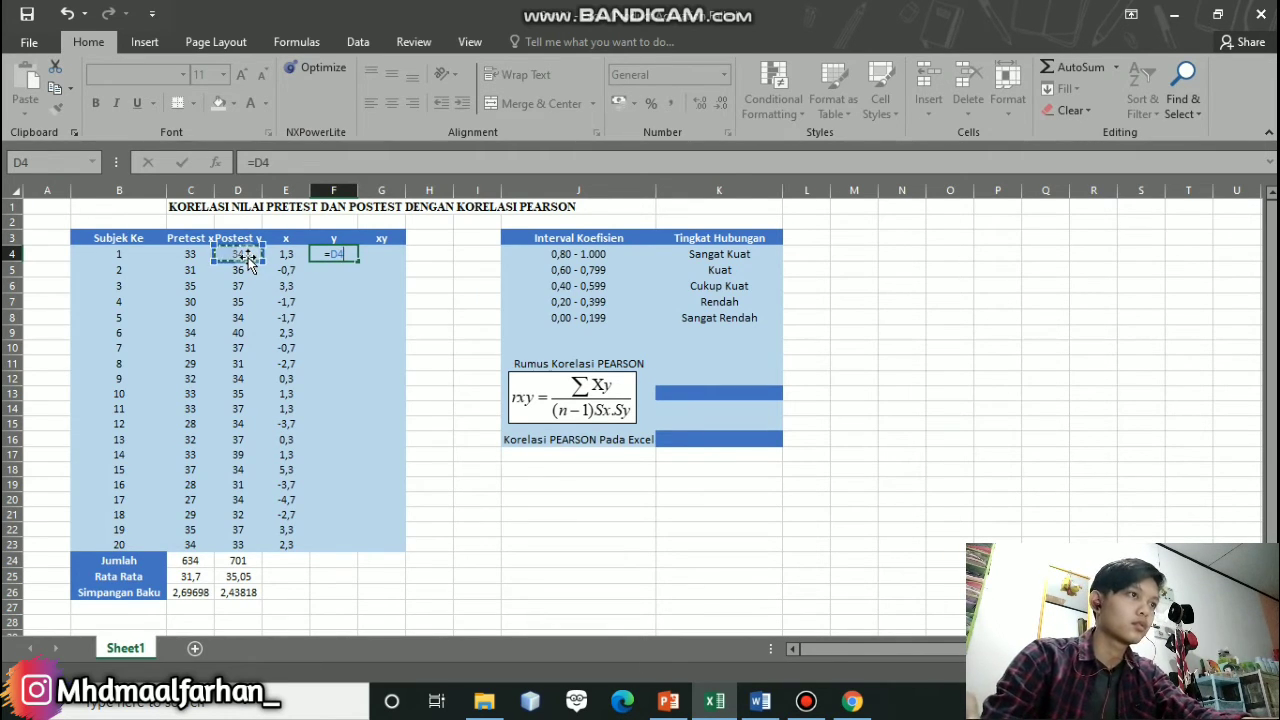
type("-")
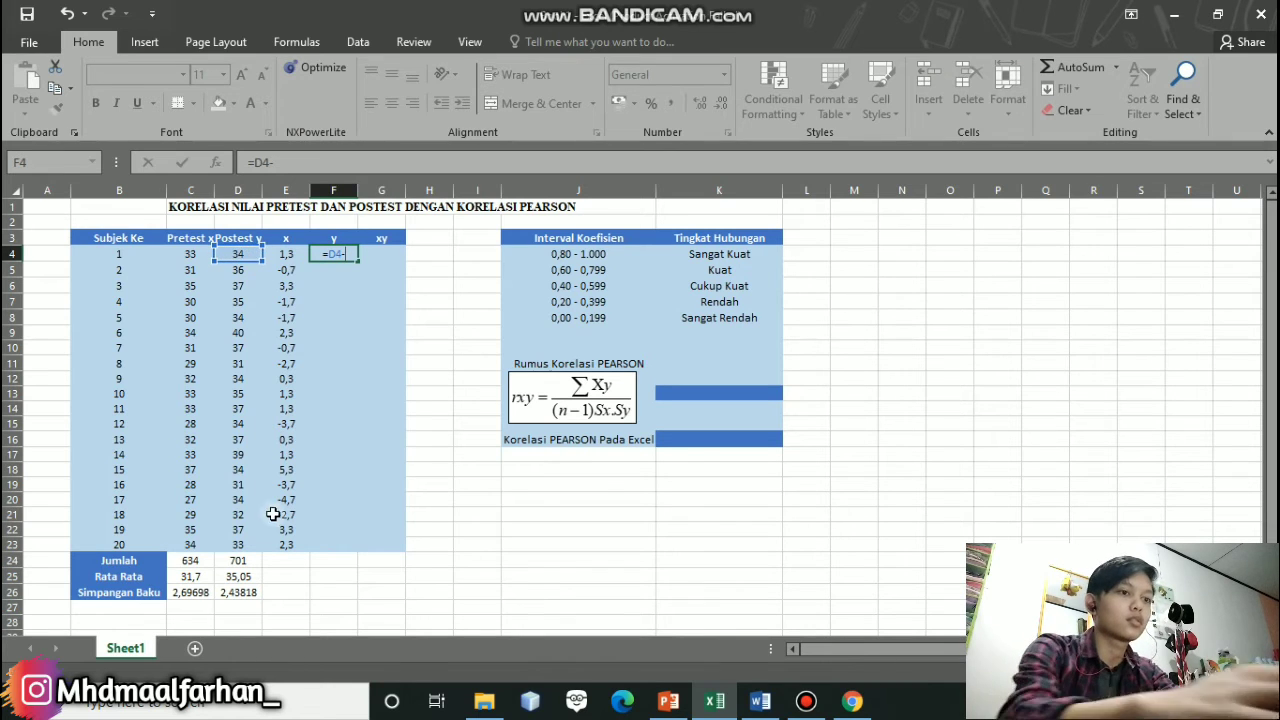
left_click(242, 576)
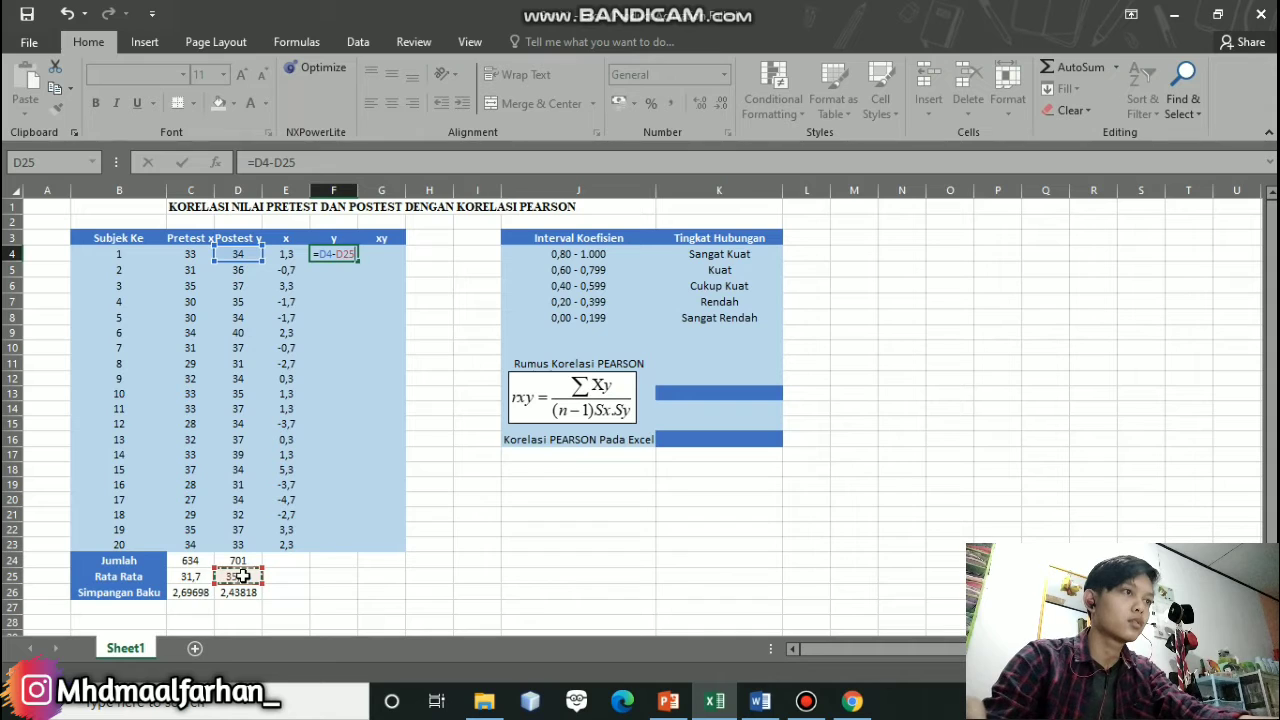
key("F4")
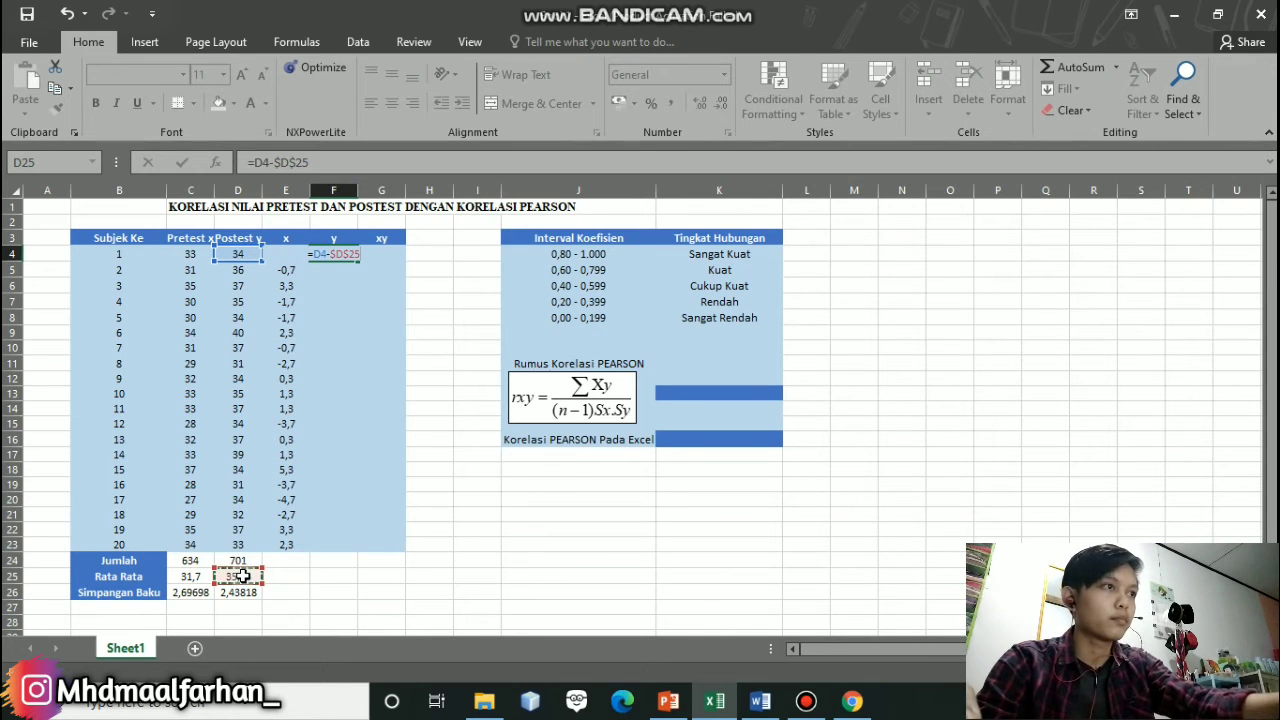
key("Return")
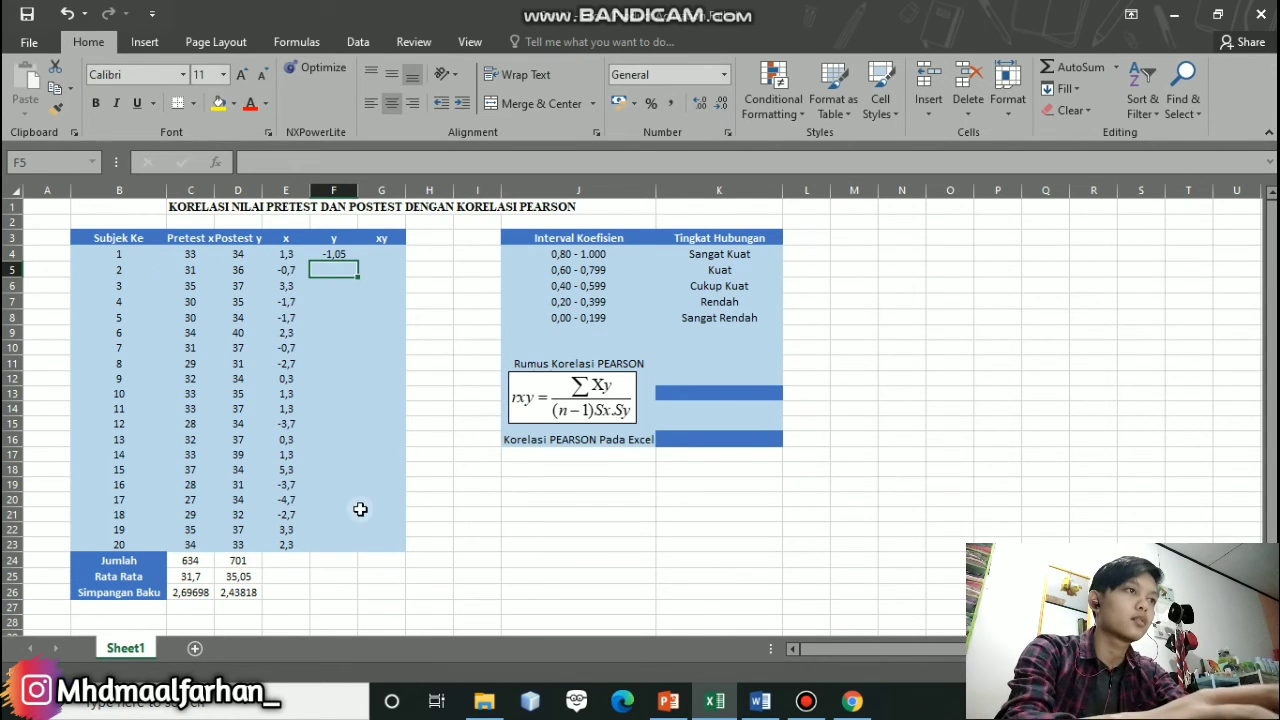
left_click(349, 254)
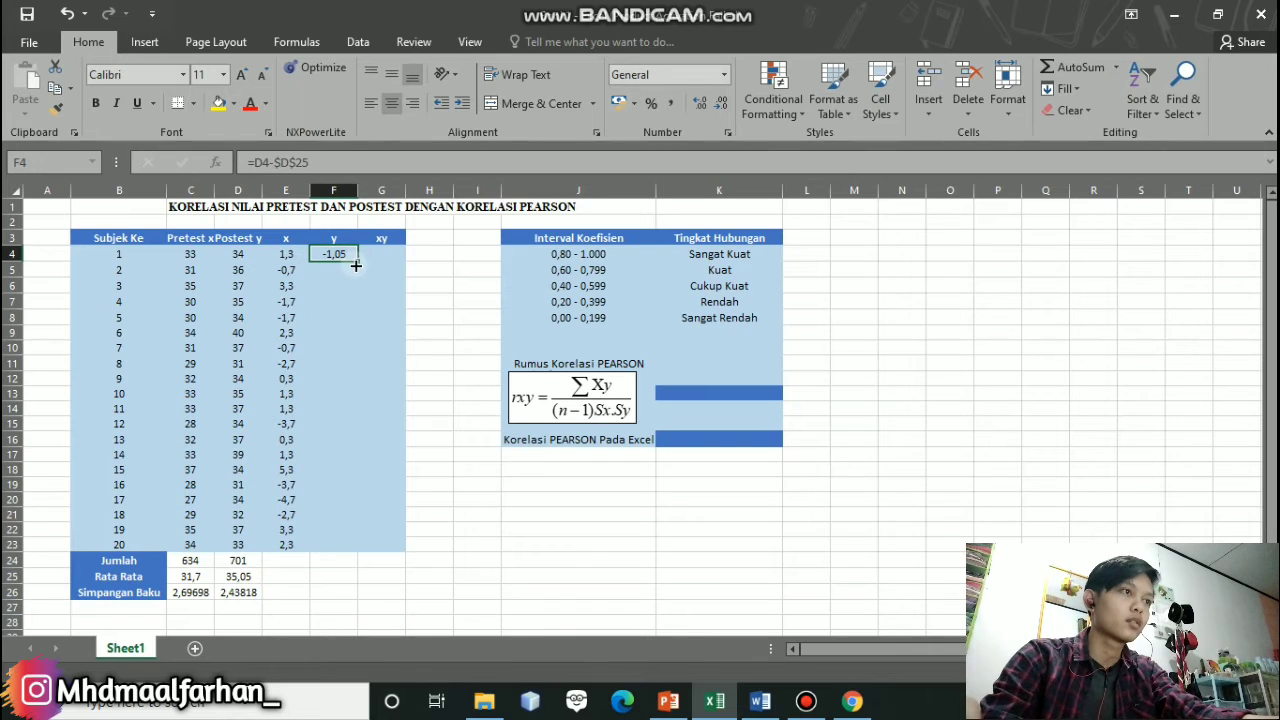
left_click_drag(358, 262, 344, 550)
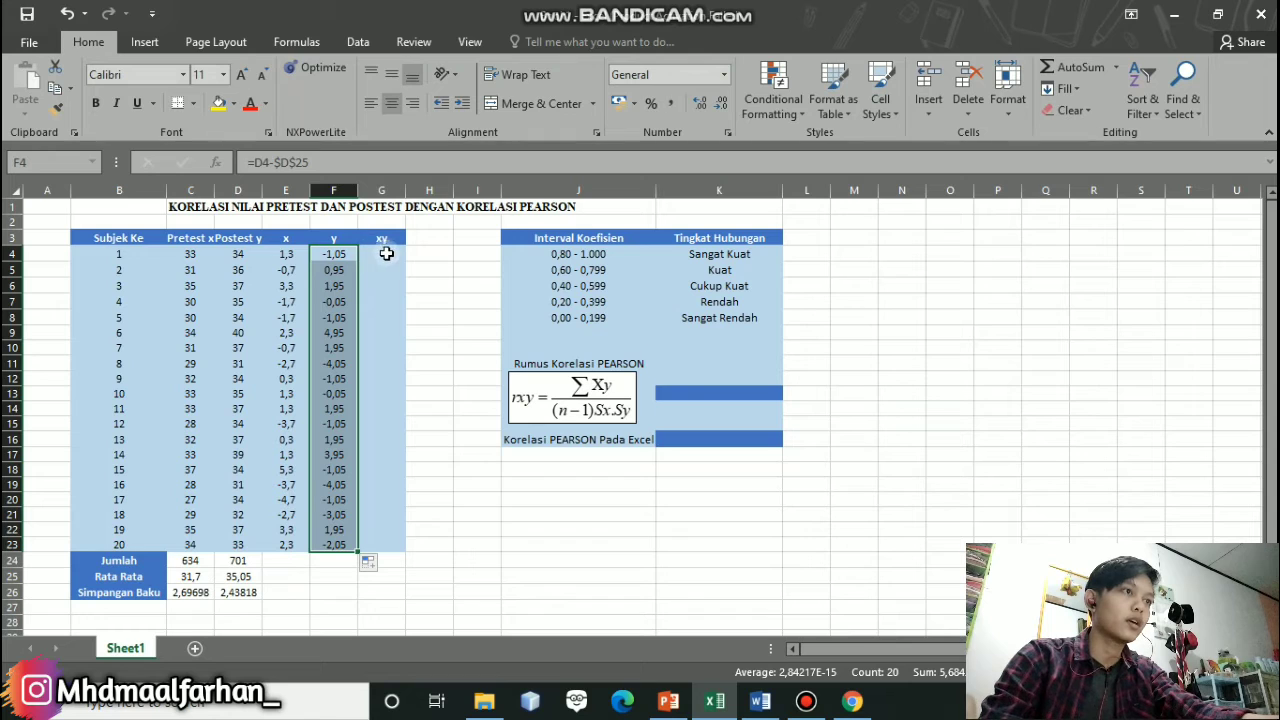
- Multiply the x and y deviations in the xy column, entering =E4*F4 in cell G4 and filling it down through G23
double_click(386, 253)
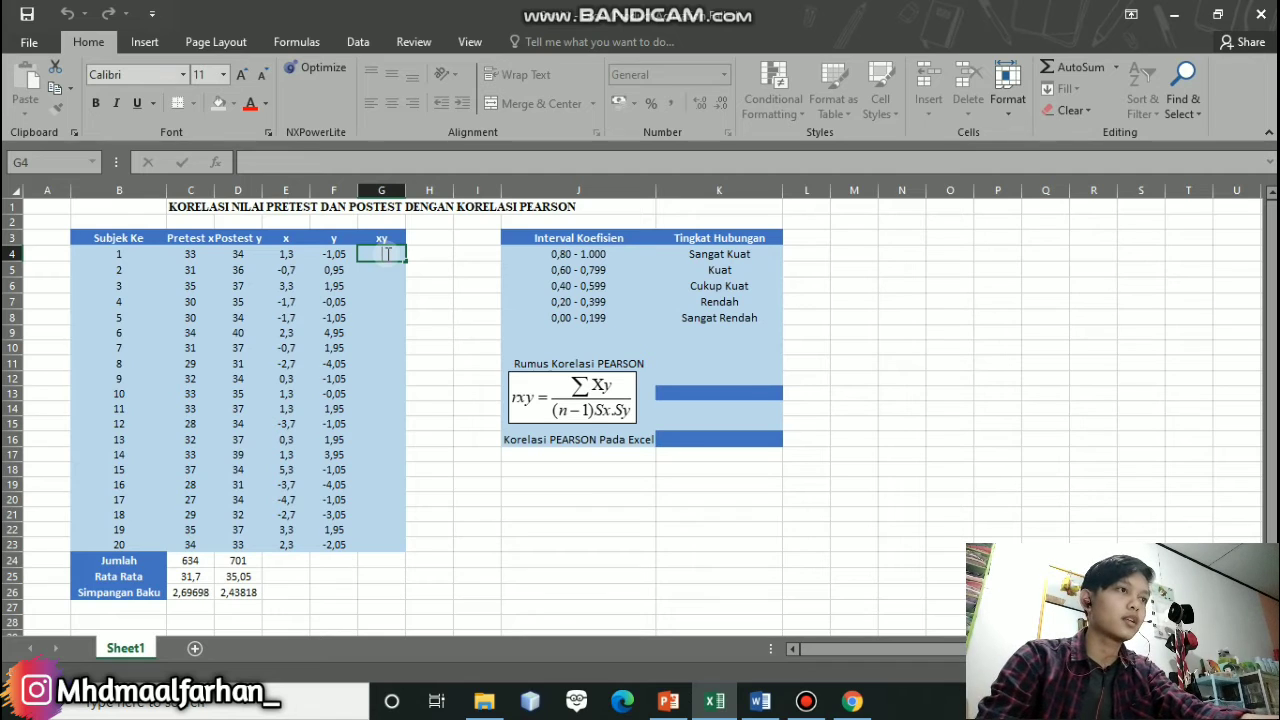
type("=")
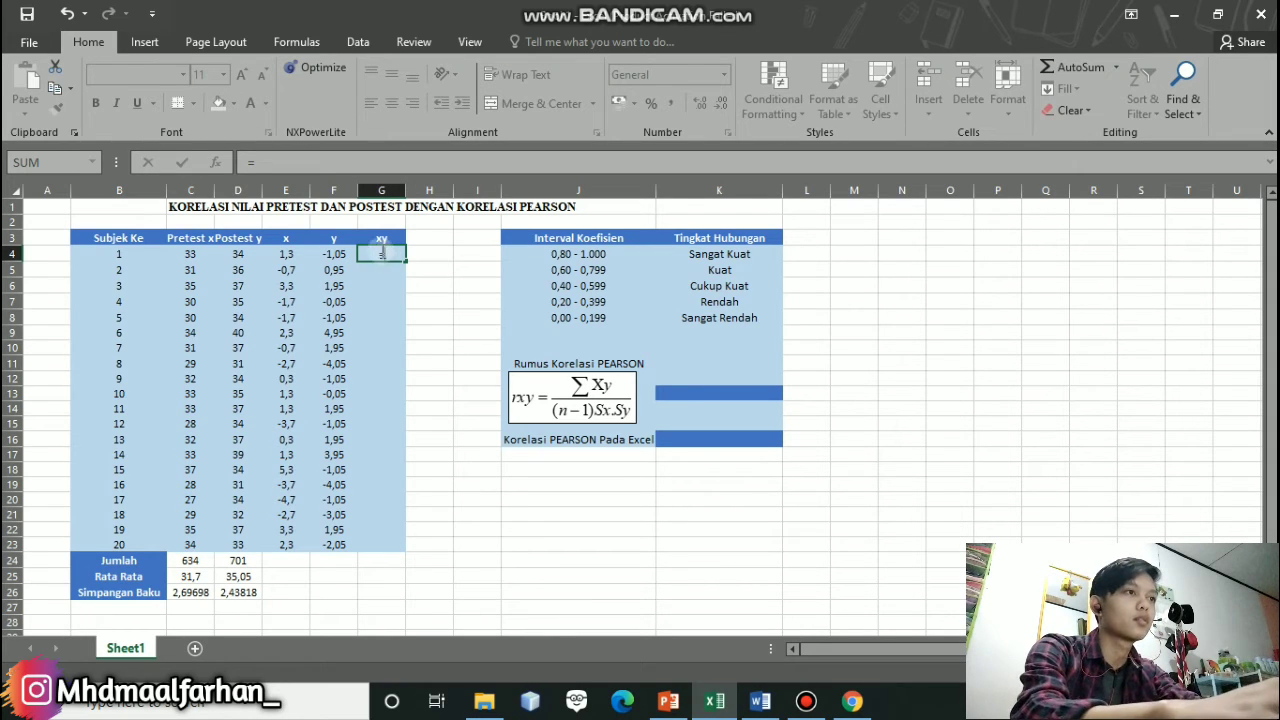
left_click(290, 256)
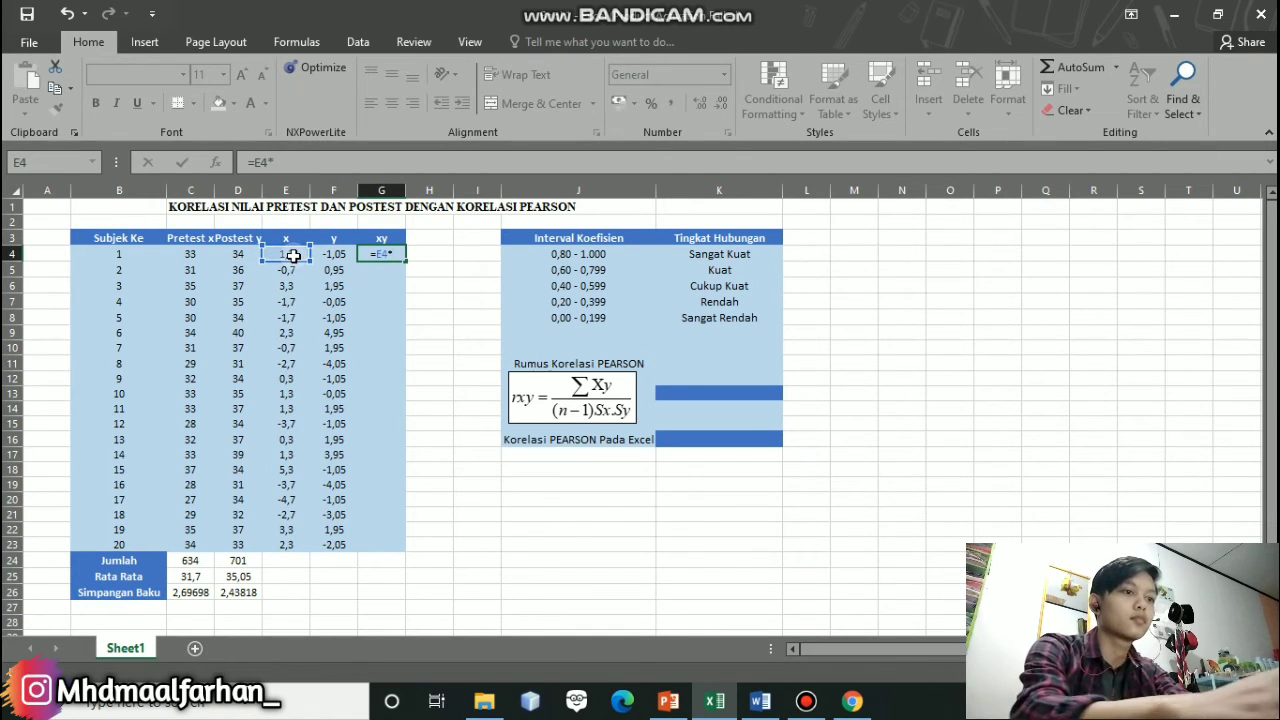
type("*")
left_click(335, 254)
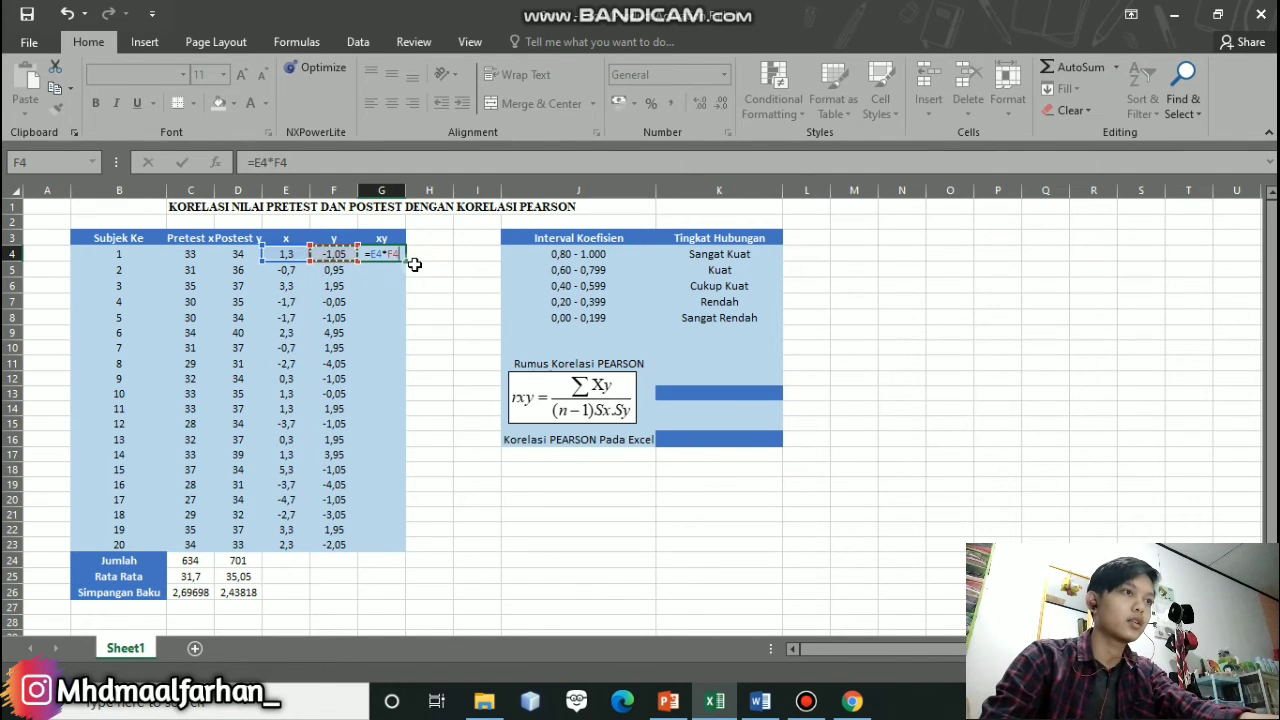
key("Return")
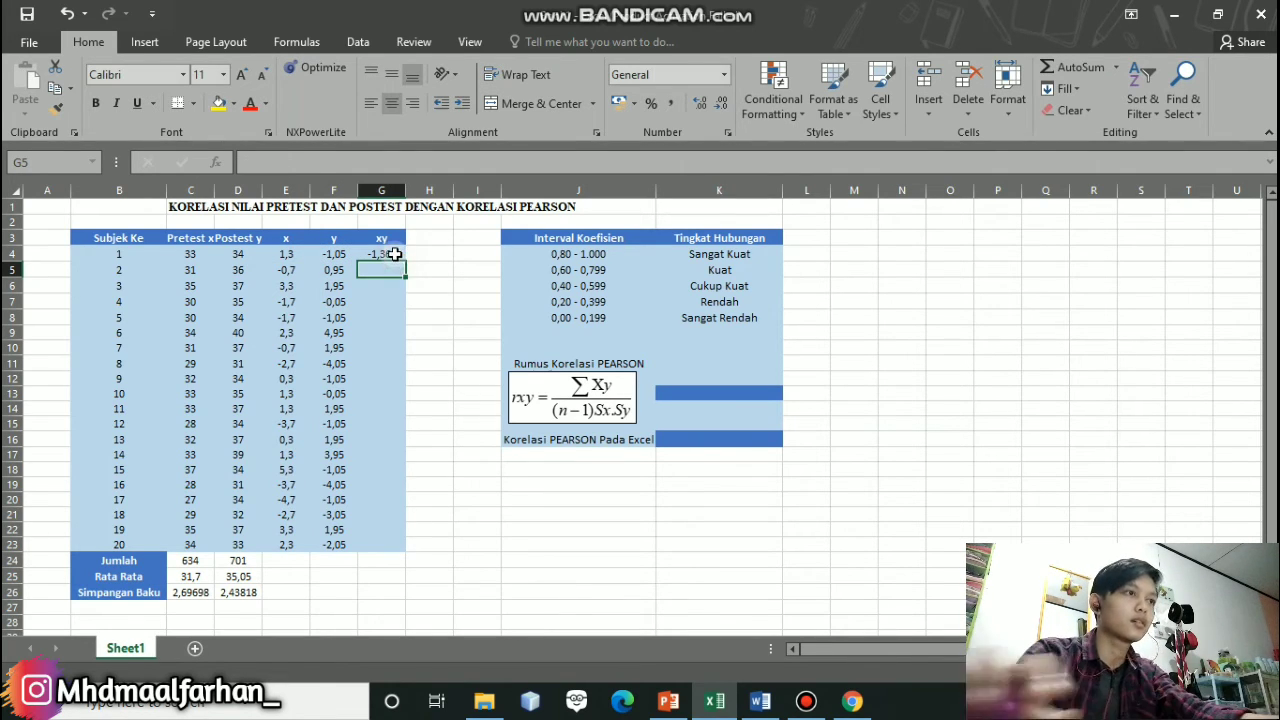
left_click(396, 256)
left_click_drag(406, 259, 395, 550)
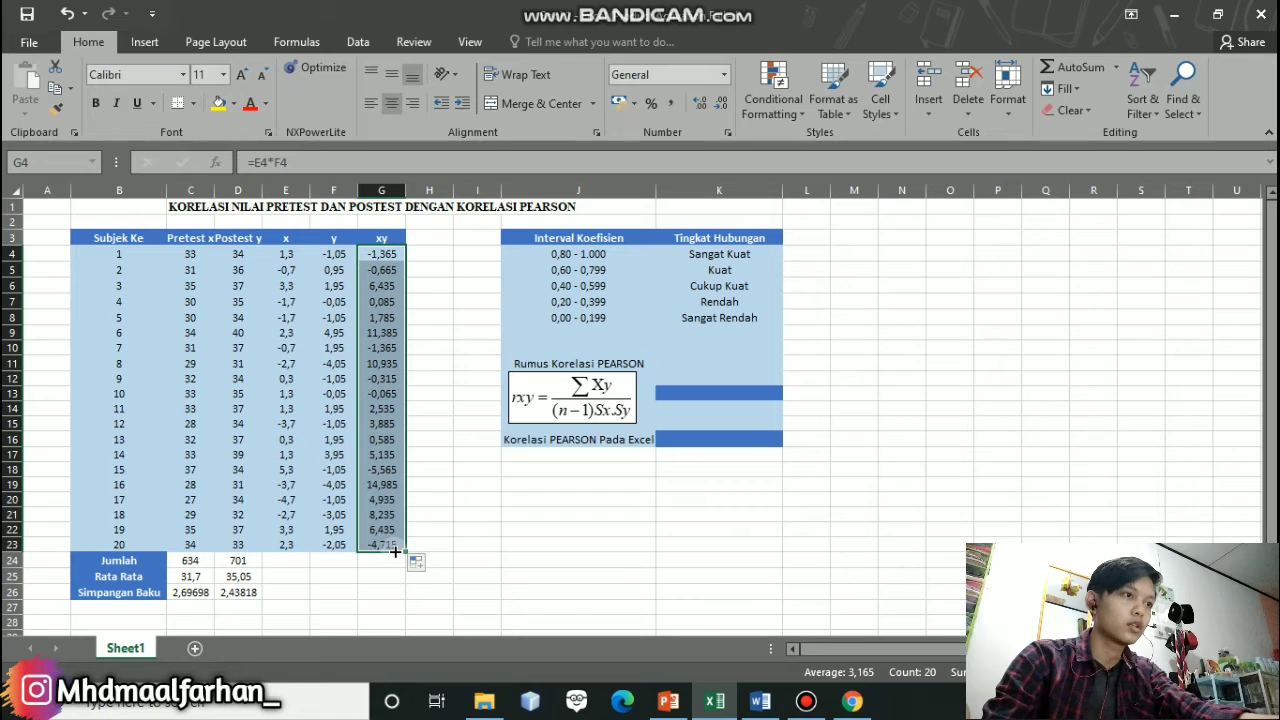
- Total the xy products in the Jumlah row, entering =SUM(G4:G23) in cell G24
left_click(385, 562)
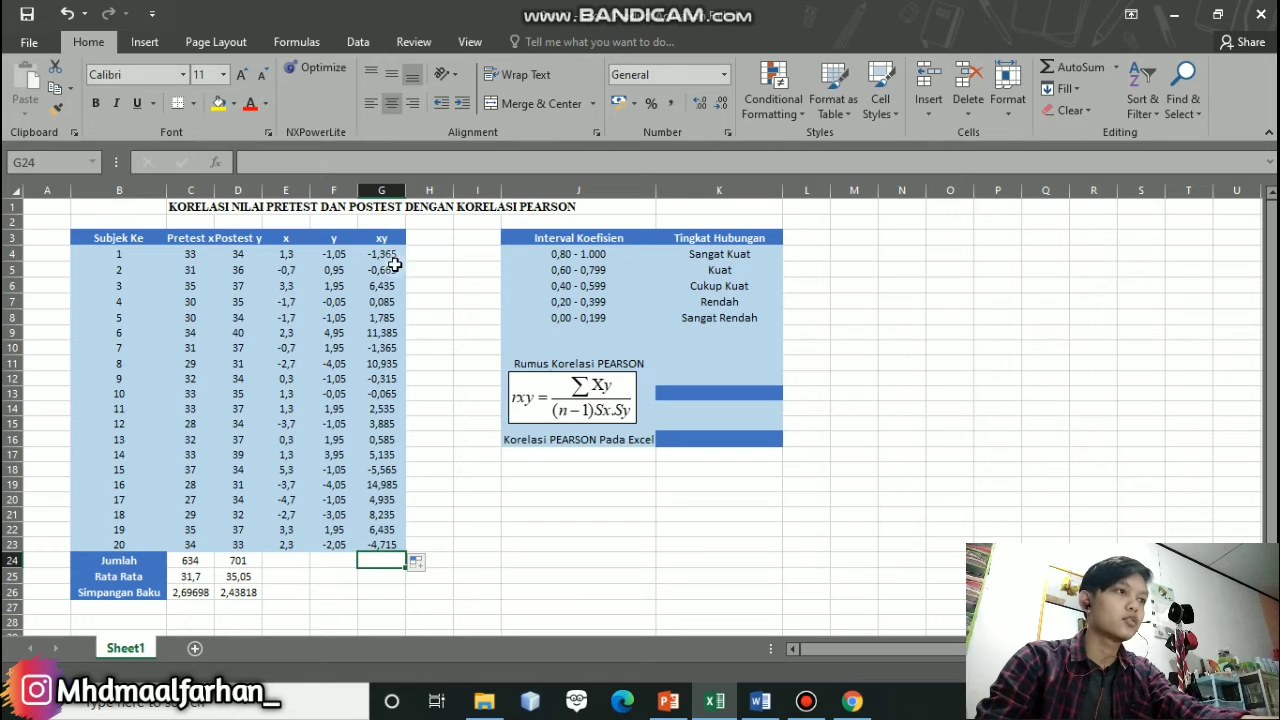
double_click(378, 560)
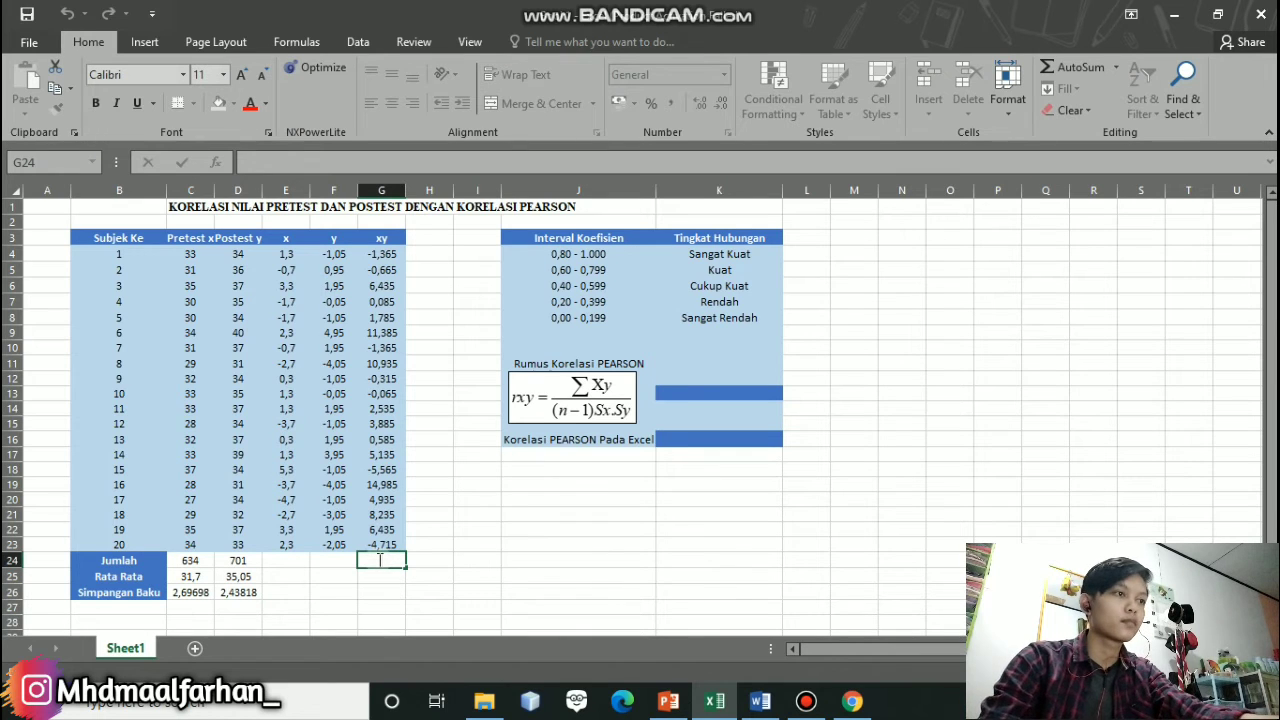
type("=")
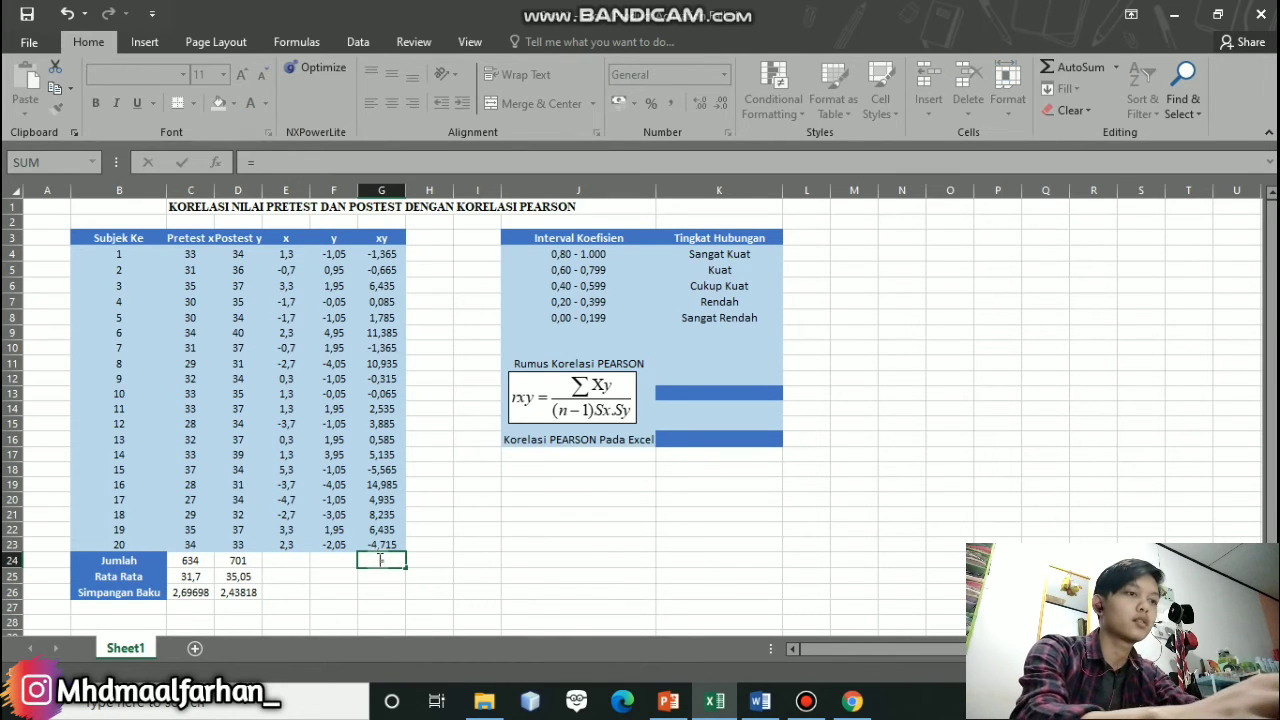
type("SUM(")
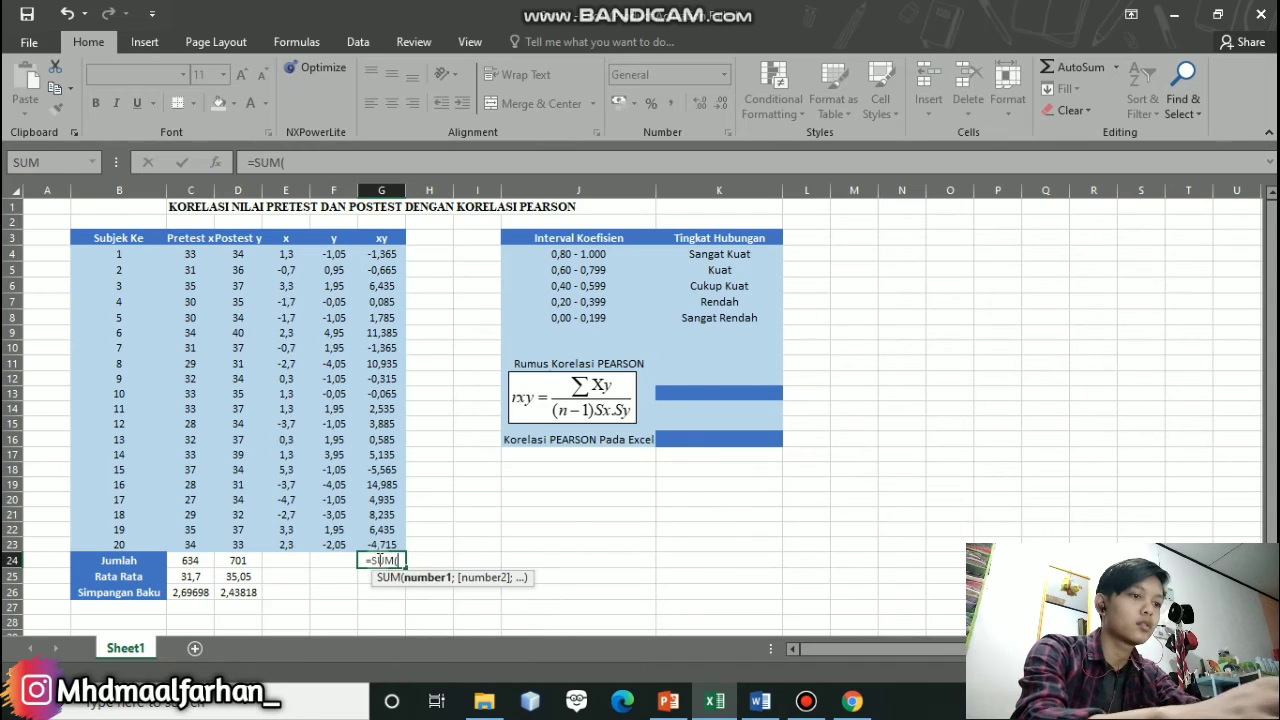
left_click_drag(386, 254, 386, 540)
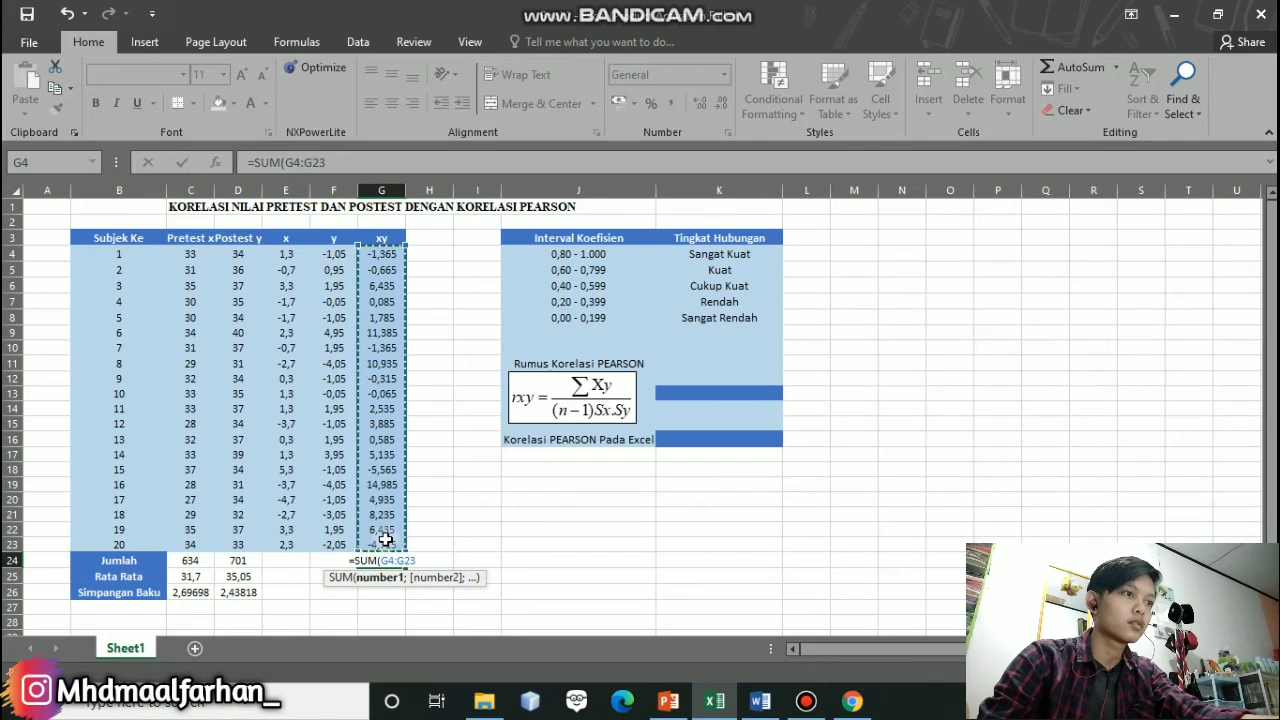
key("Return")
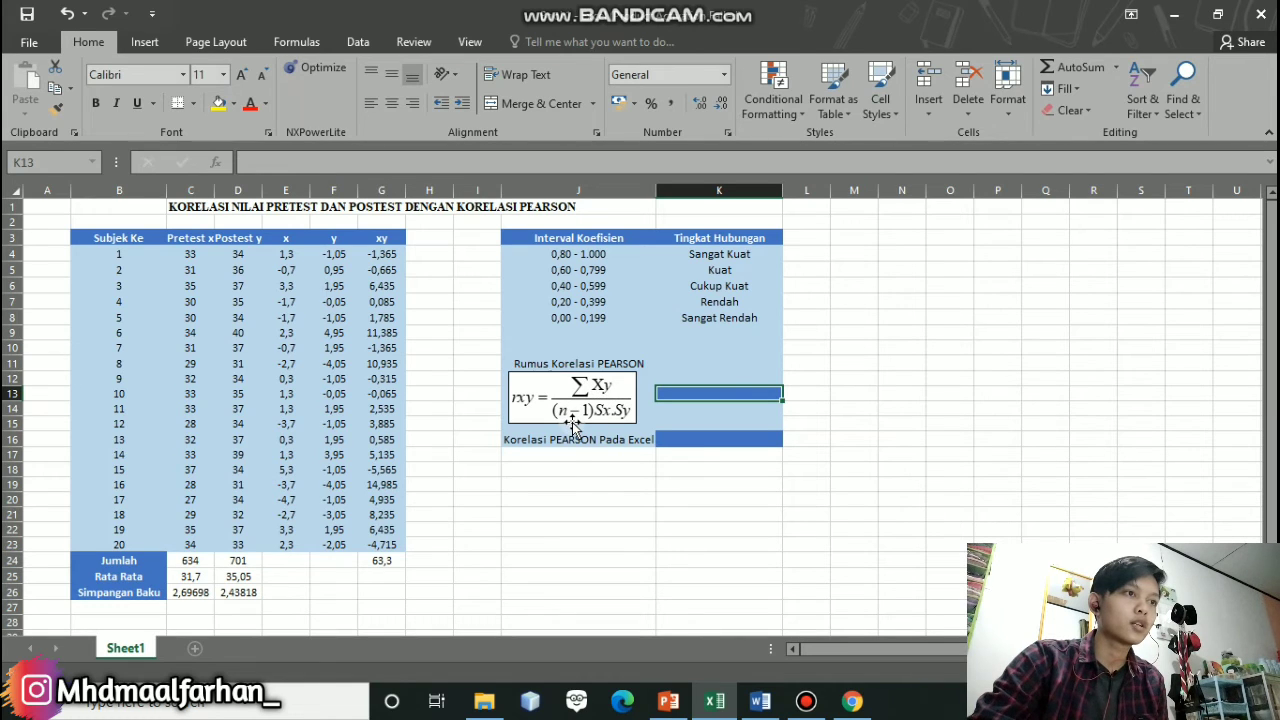
- Calculate the Pearson correlation manually by entering =G24/(19*C26*D26) in cell K13
double_click(707, 393)
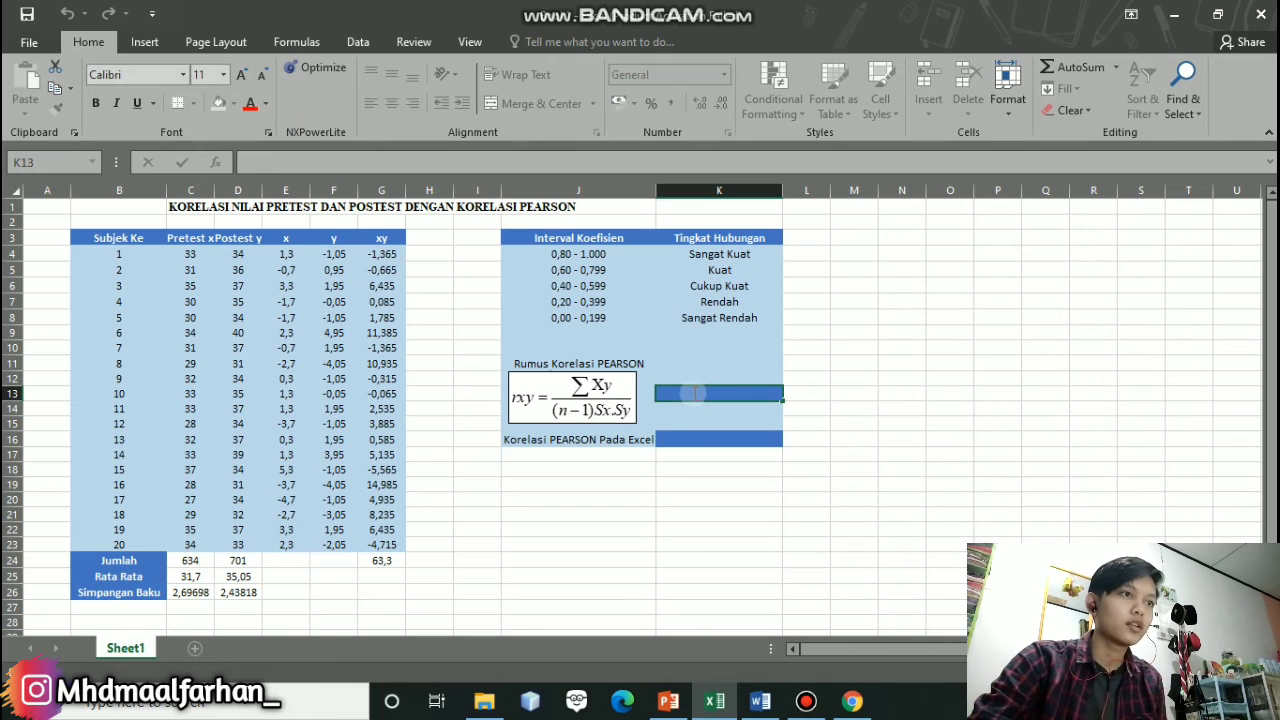
type("=")
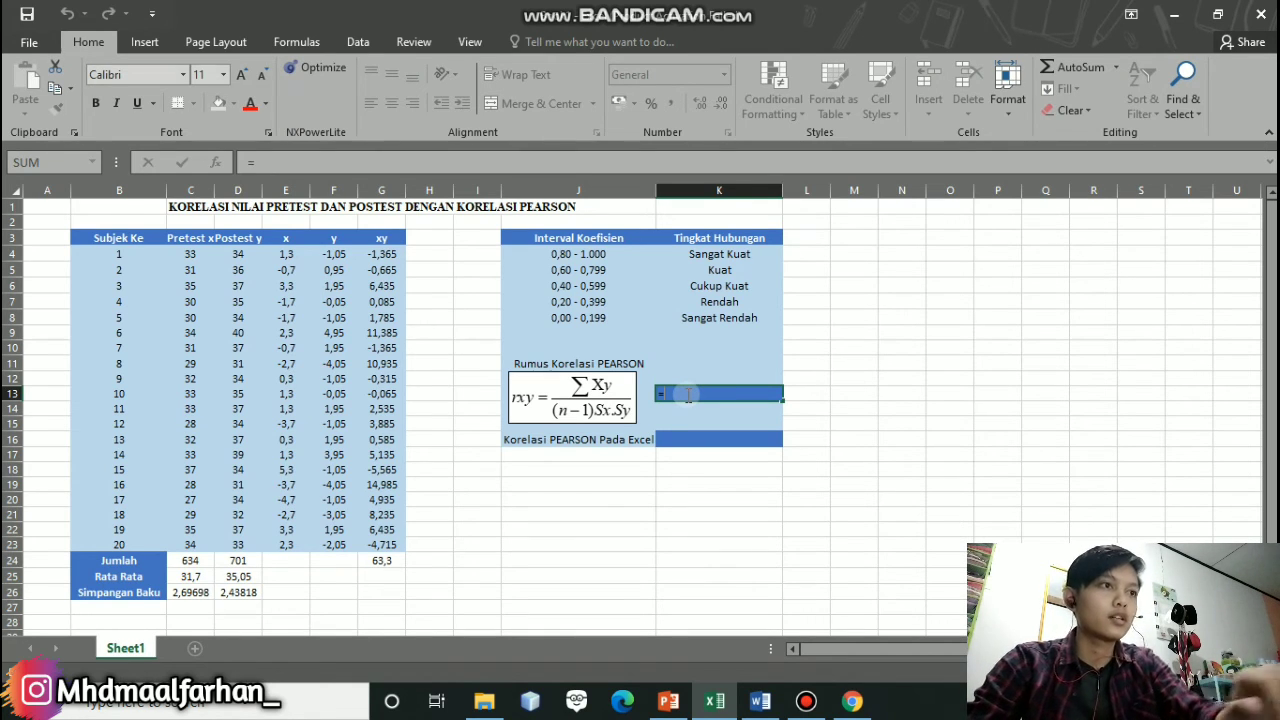
left_click(385, 561)
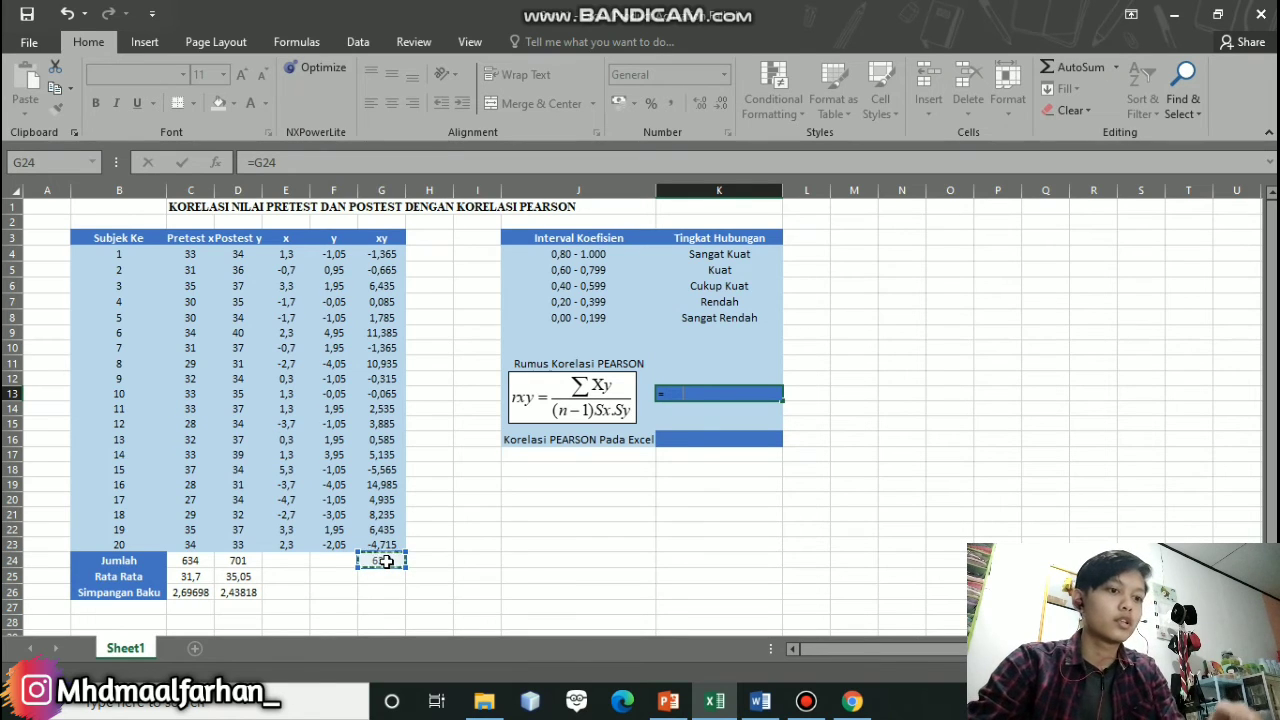
type("/")
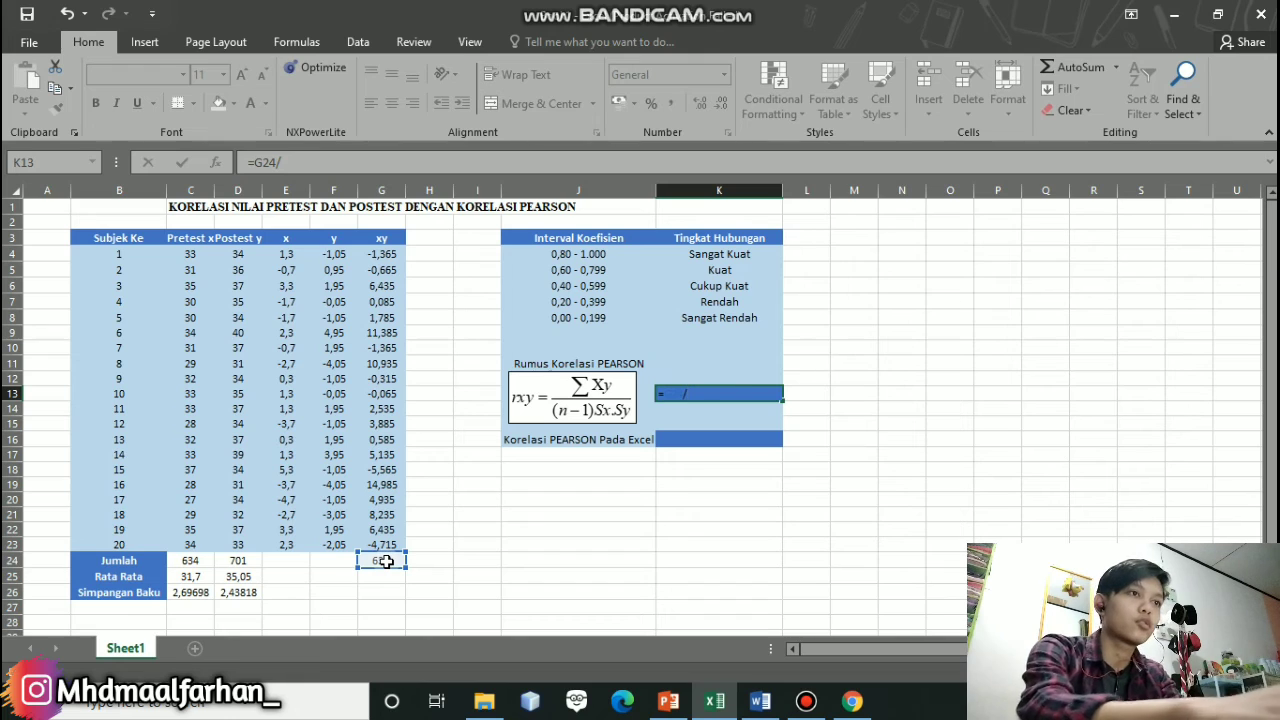
type("(19")
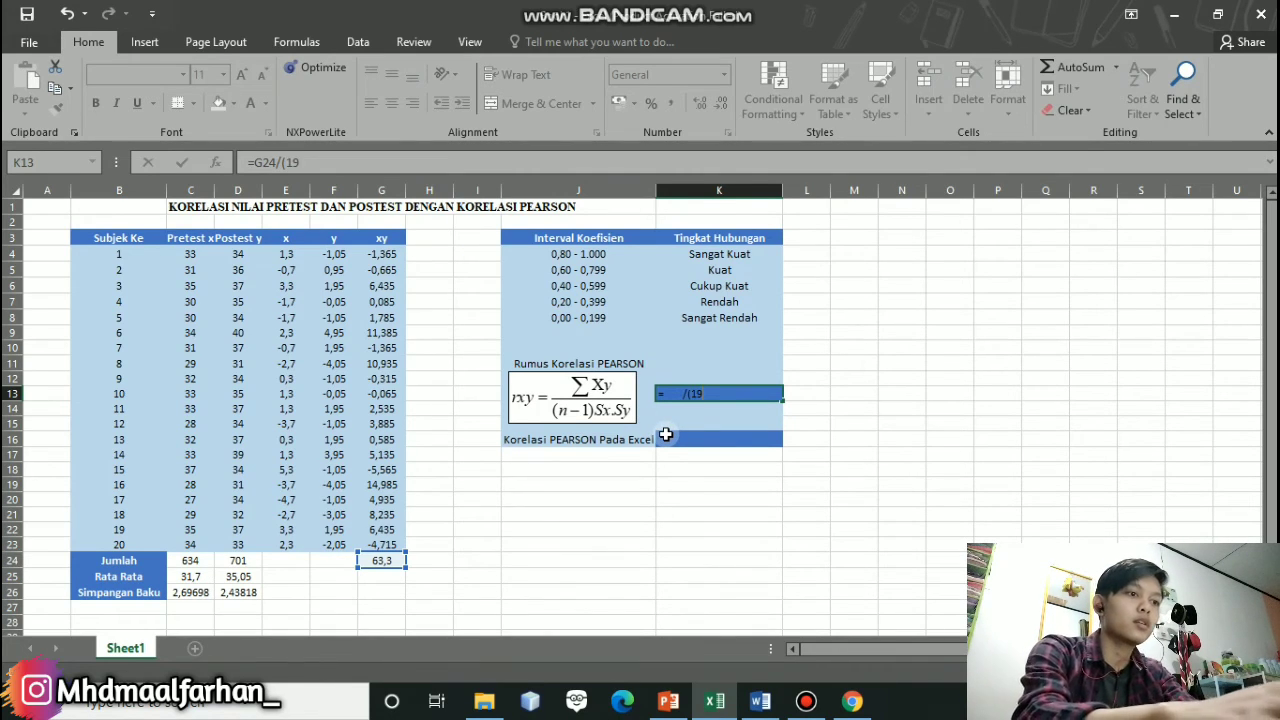
type("*")
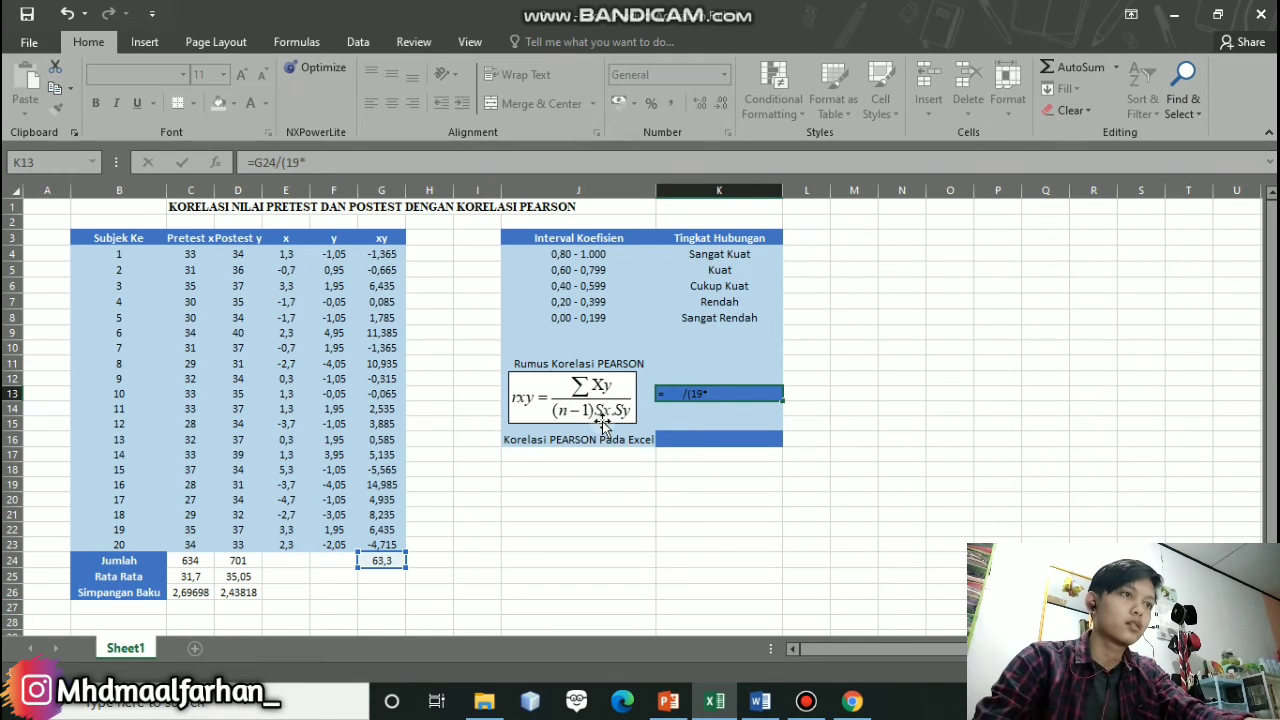
left_click(199, 593)
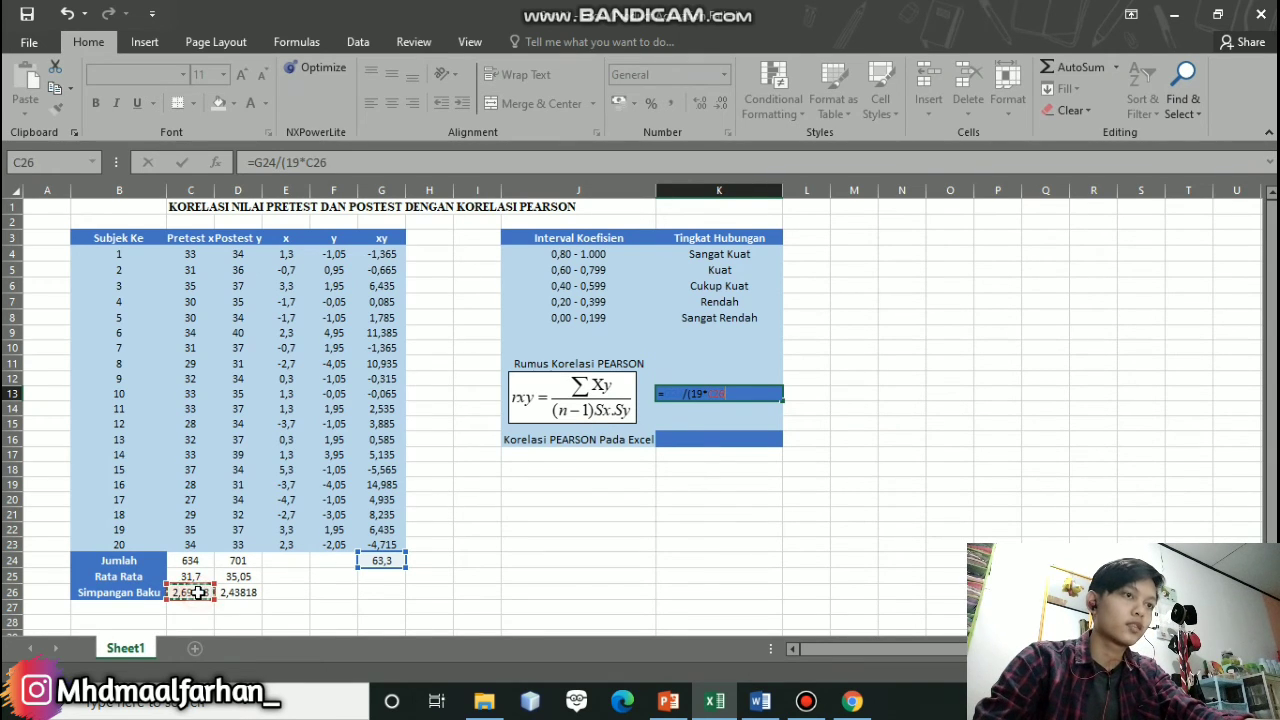
type("*")
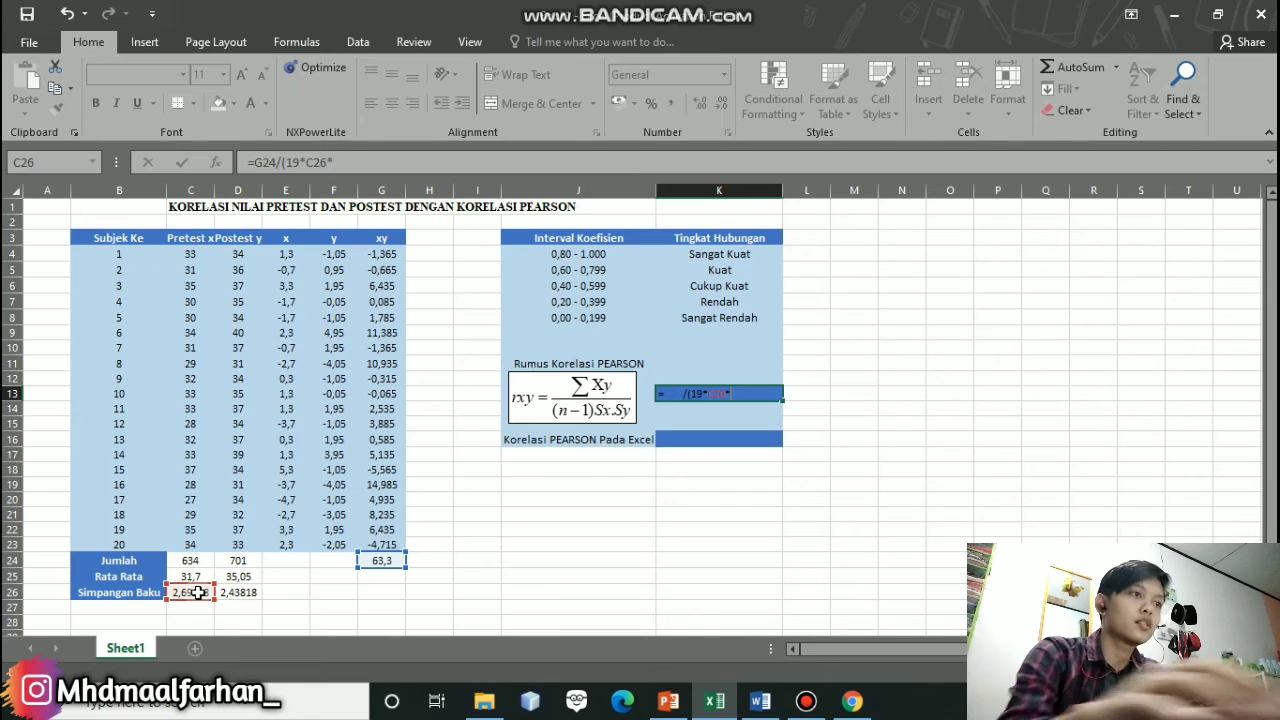
left_click(247, 593)
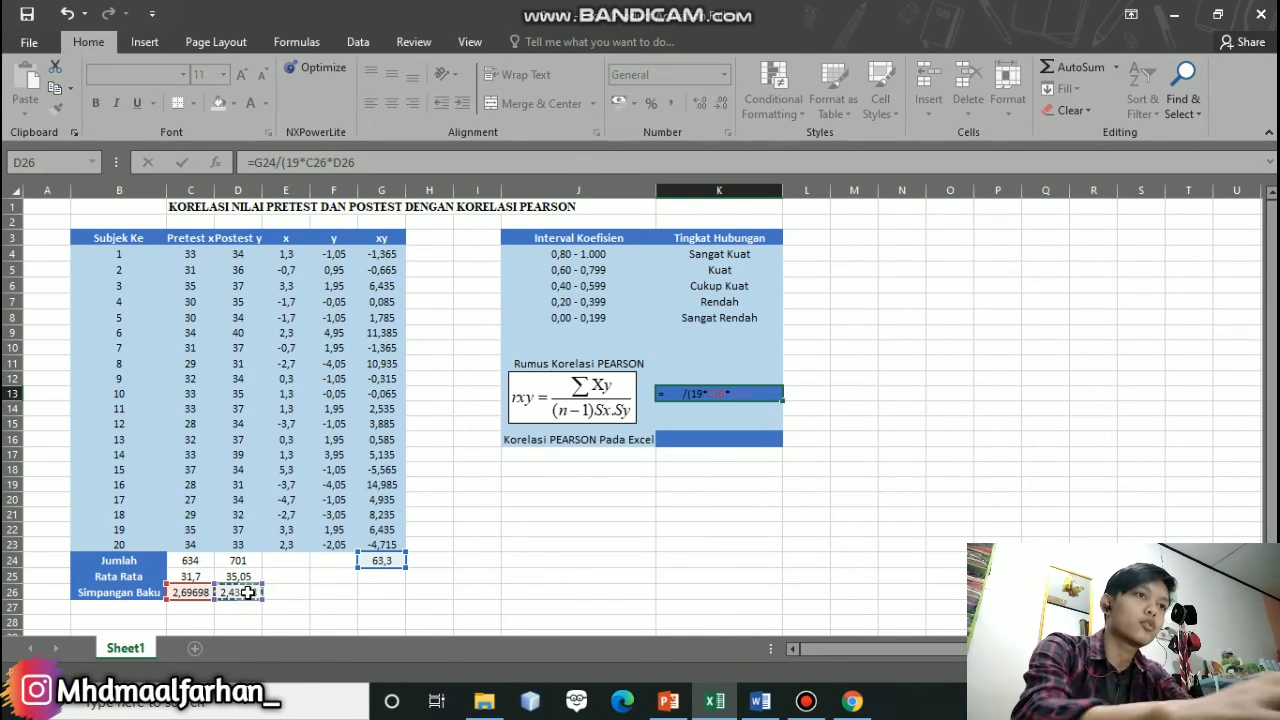
key("Return")
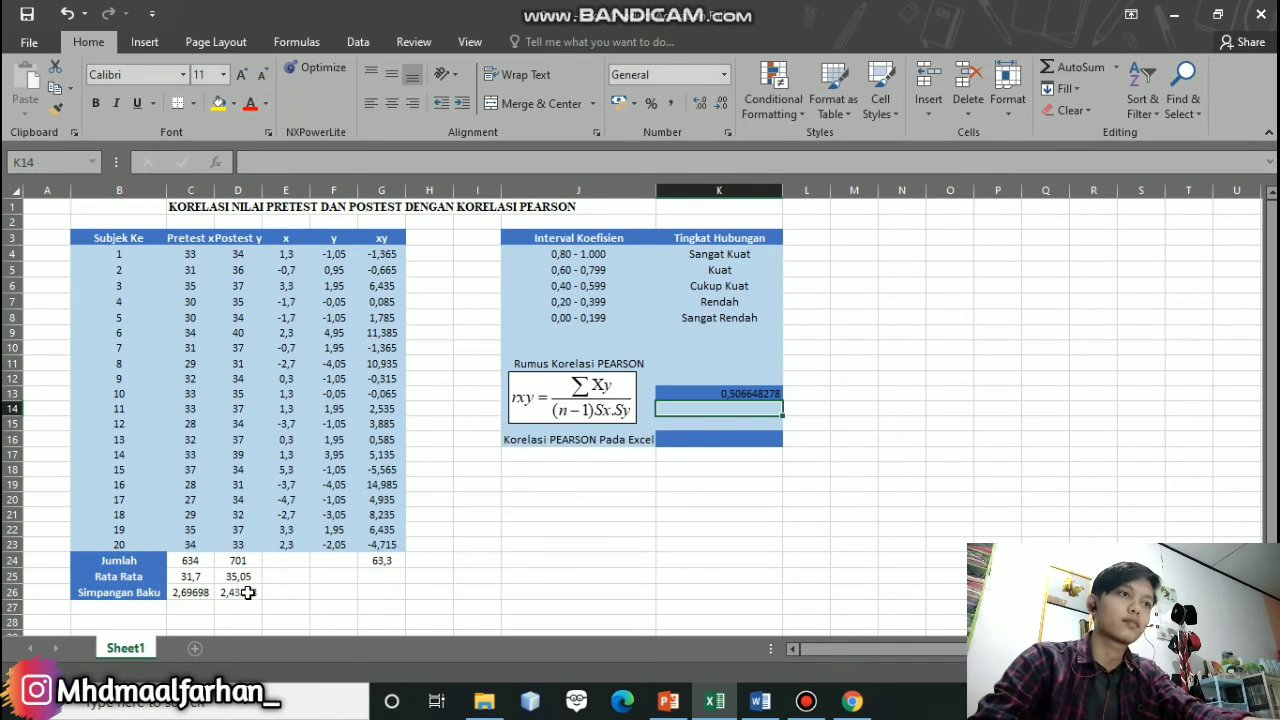
left_click(709, 400)
left_click(709, 397)
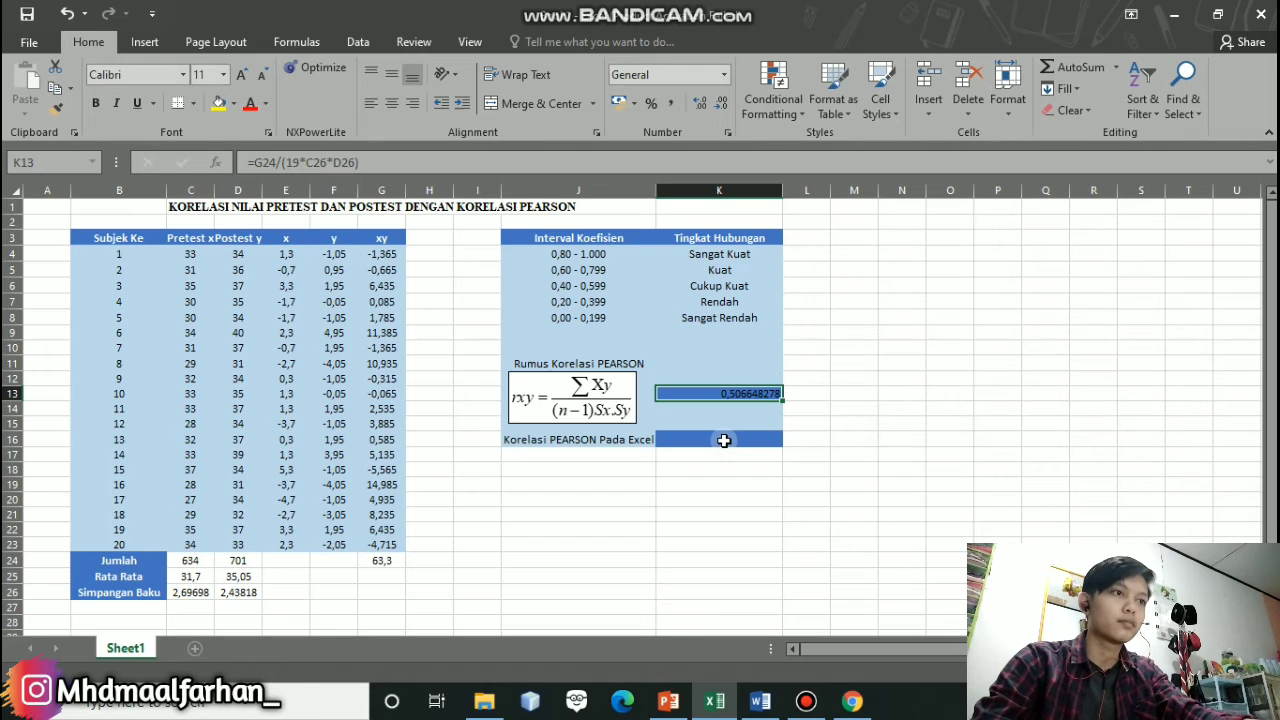
- Calculate the correlation with the built-in function by entering =PEARSON(C4:C23;D4:D23) in cell K16, and compare it with the manual result in K13
double_click(724, 440)
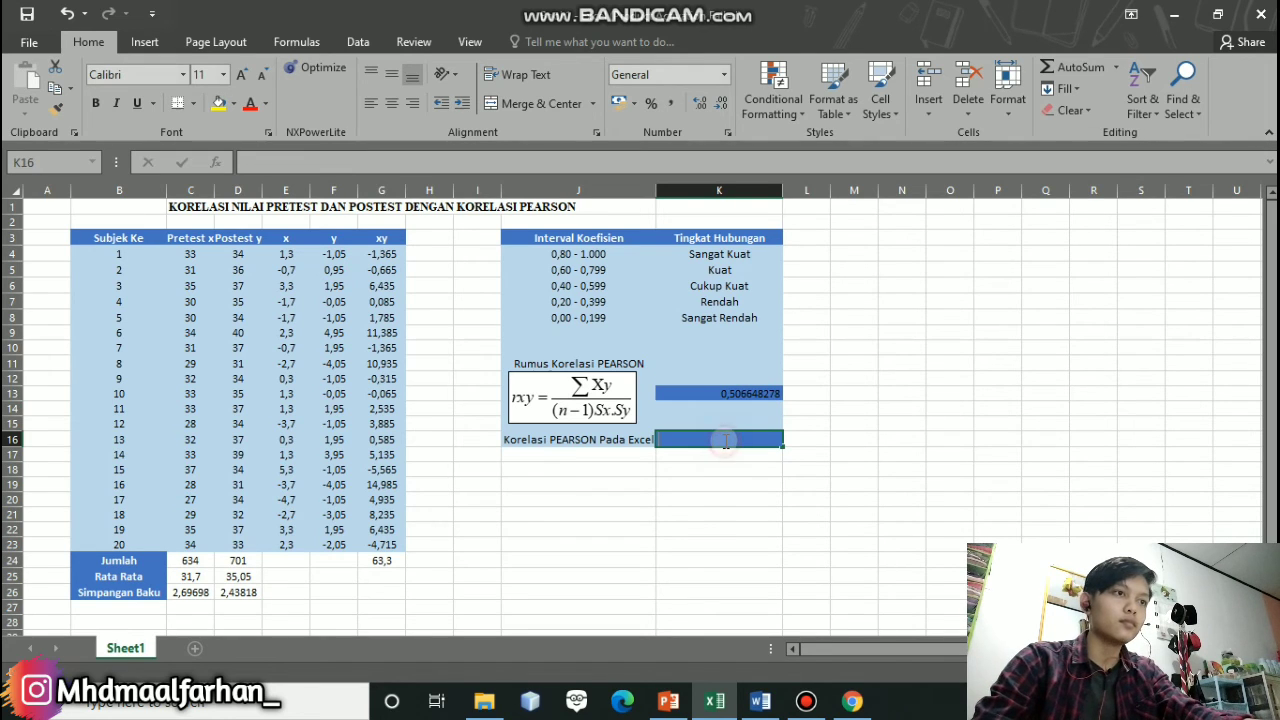
type("=")
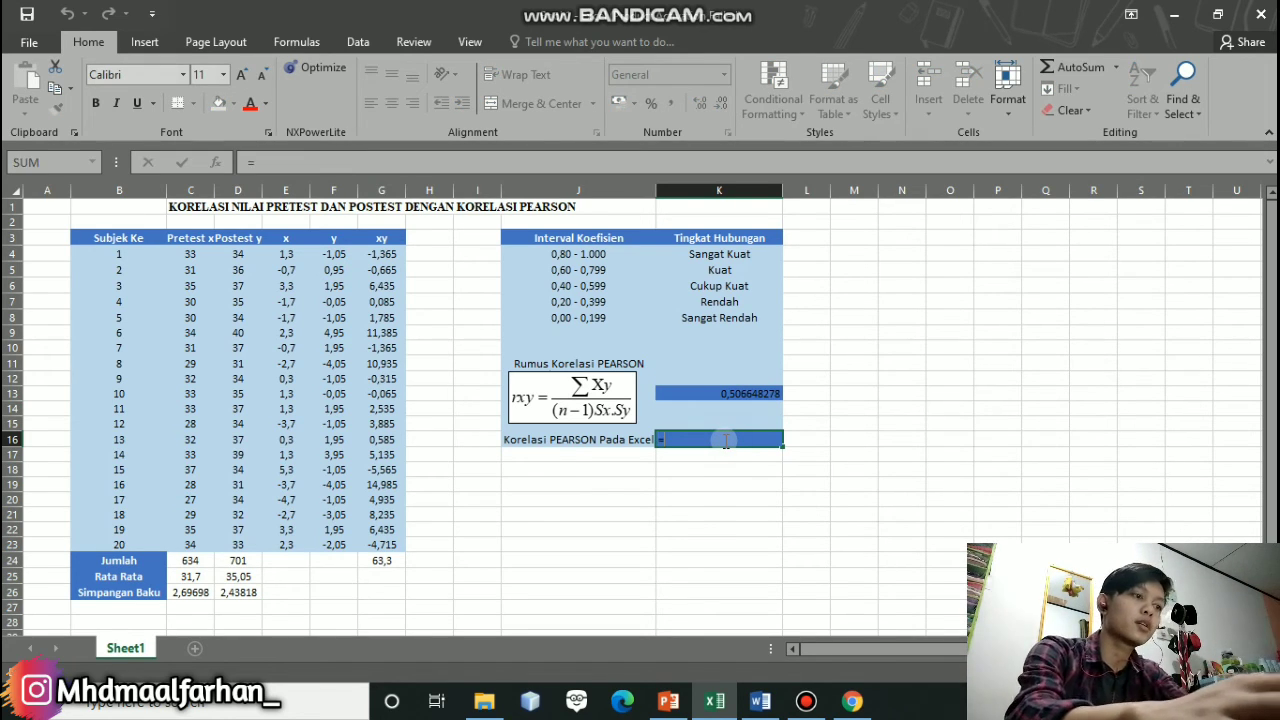
type("PEARSON")
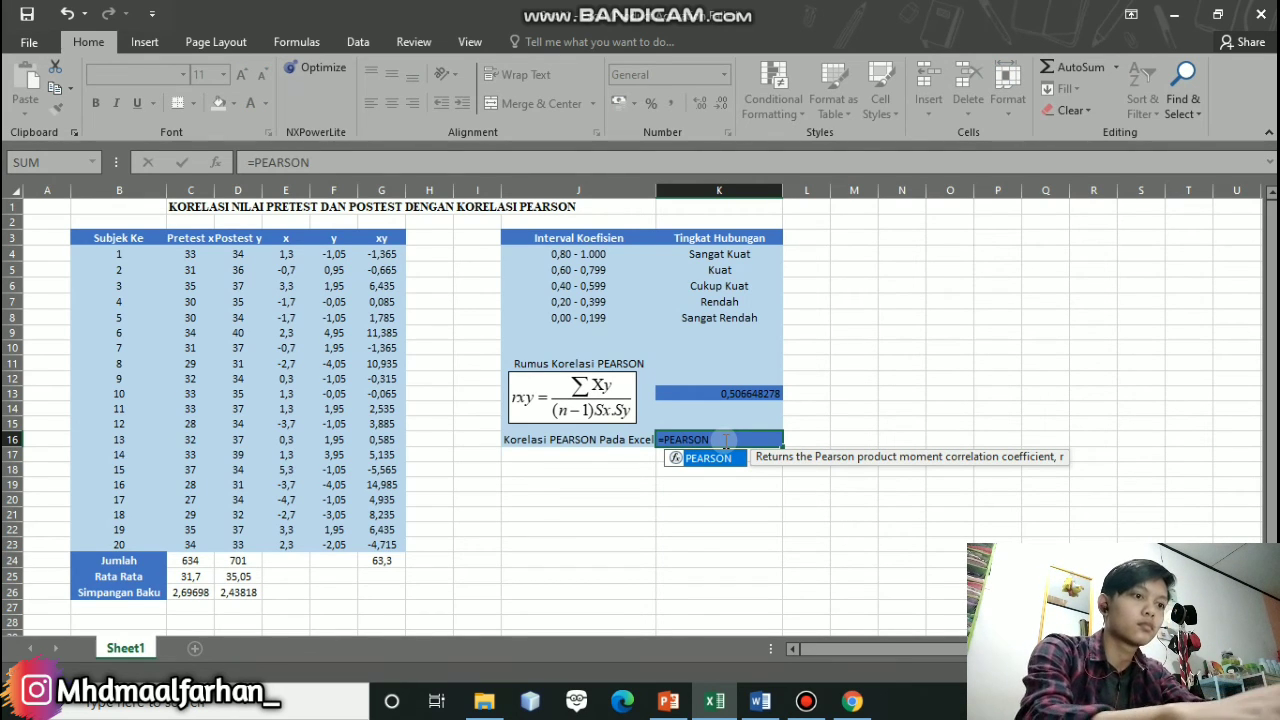
key("Tab")
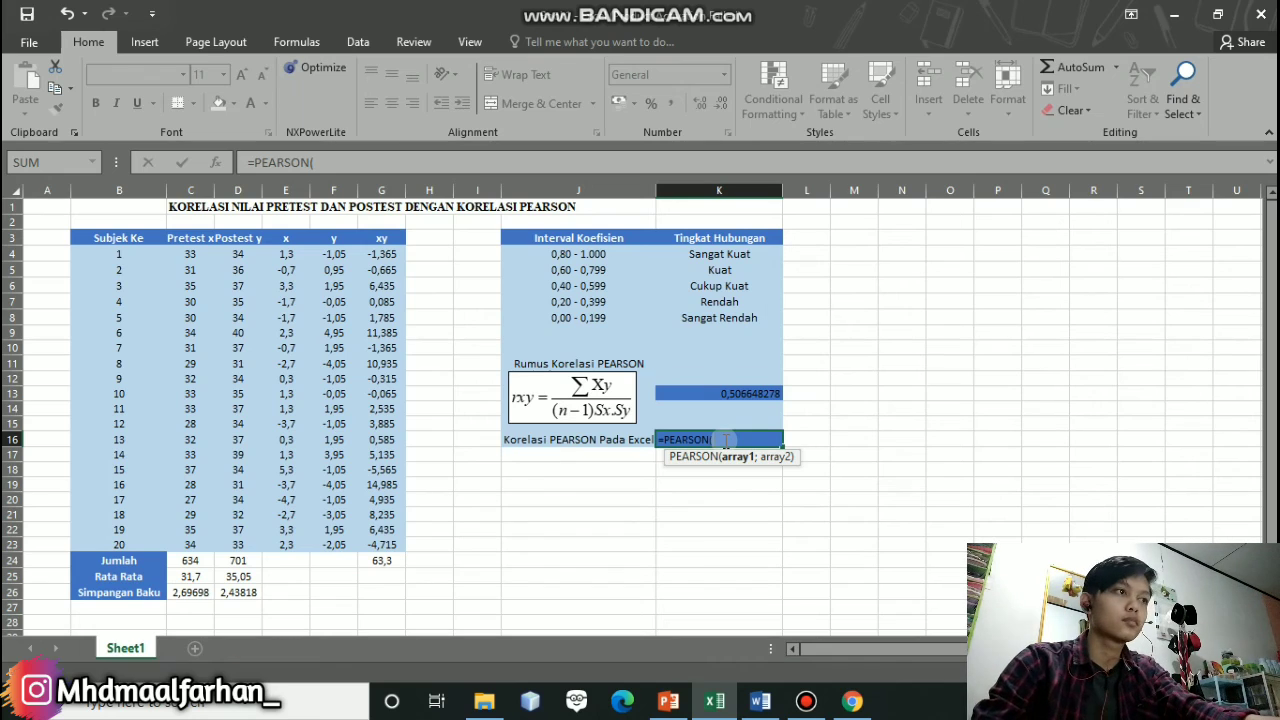
left_click(192, 254)
left_click_drag(192, 254, 204, 543)
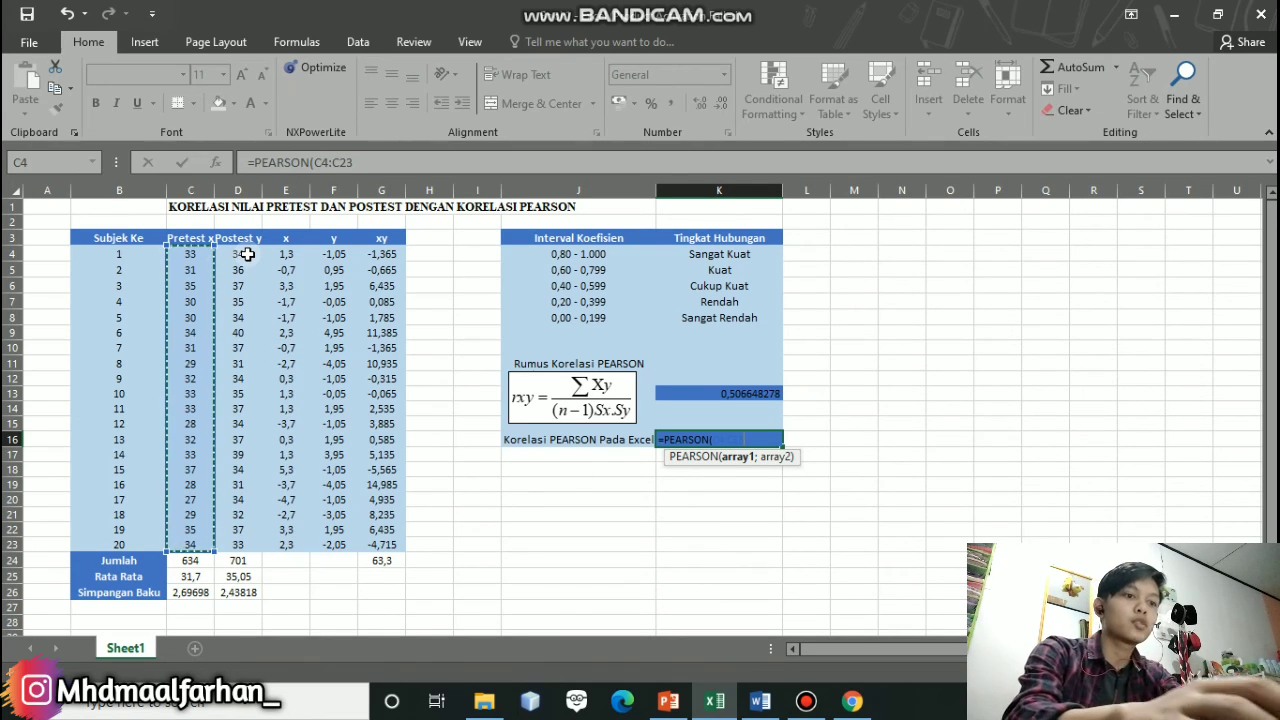
type(";")
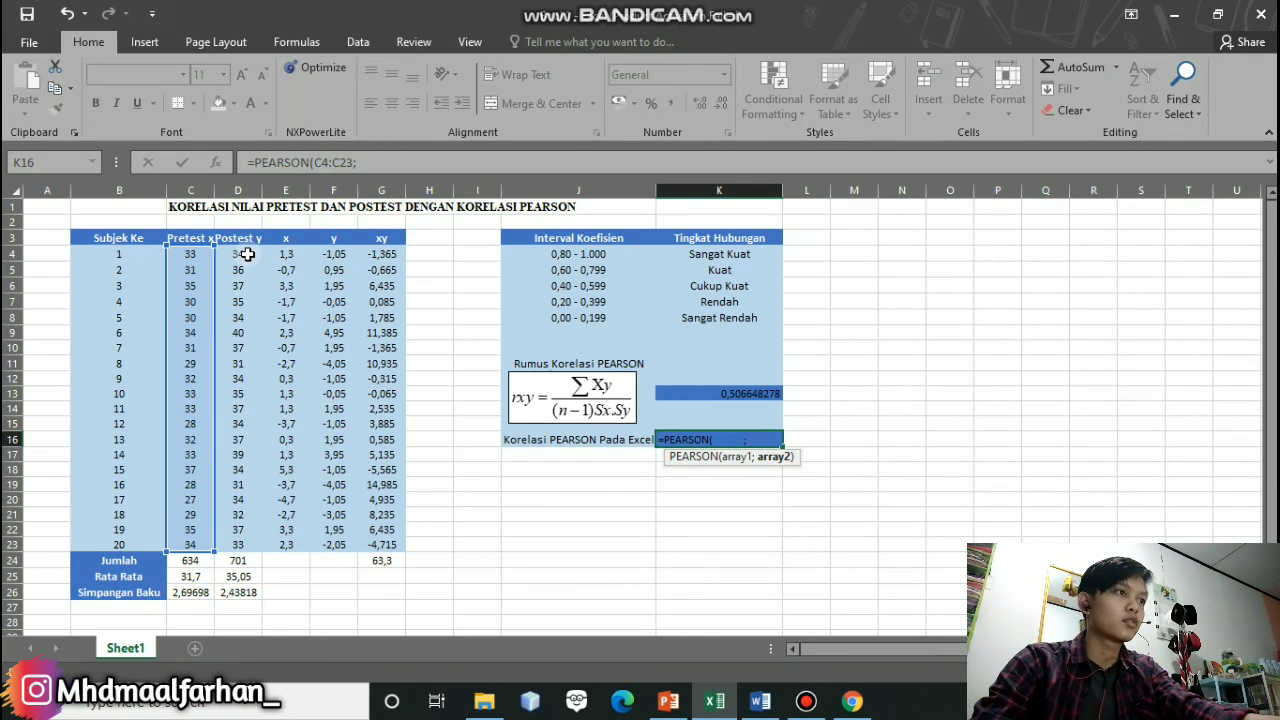
left_click(248, 254)
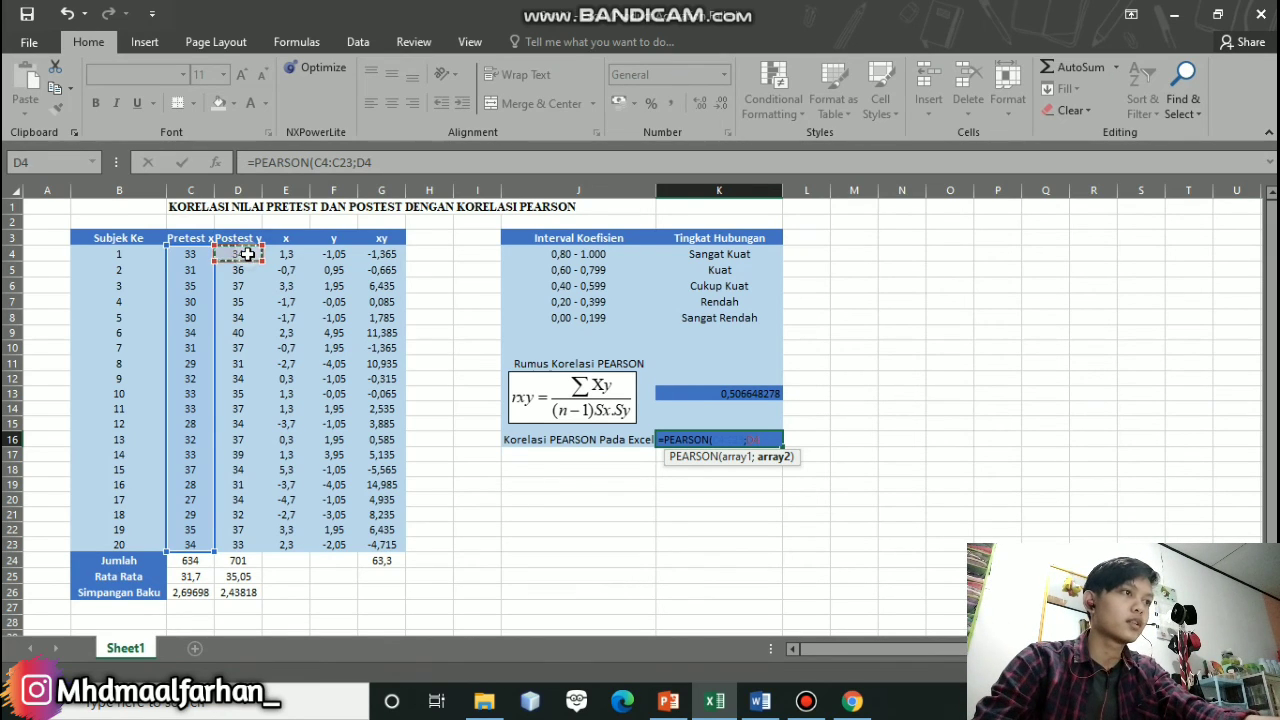
left_click_drag(248, 254, 253, 537)
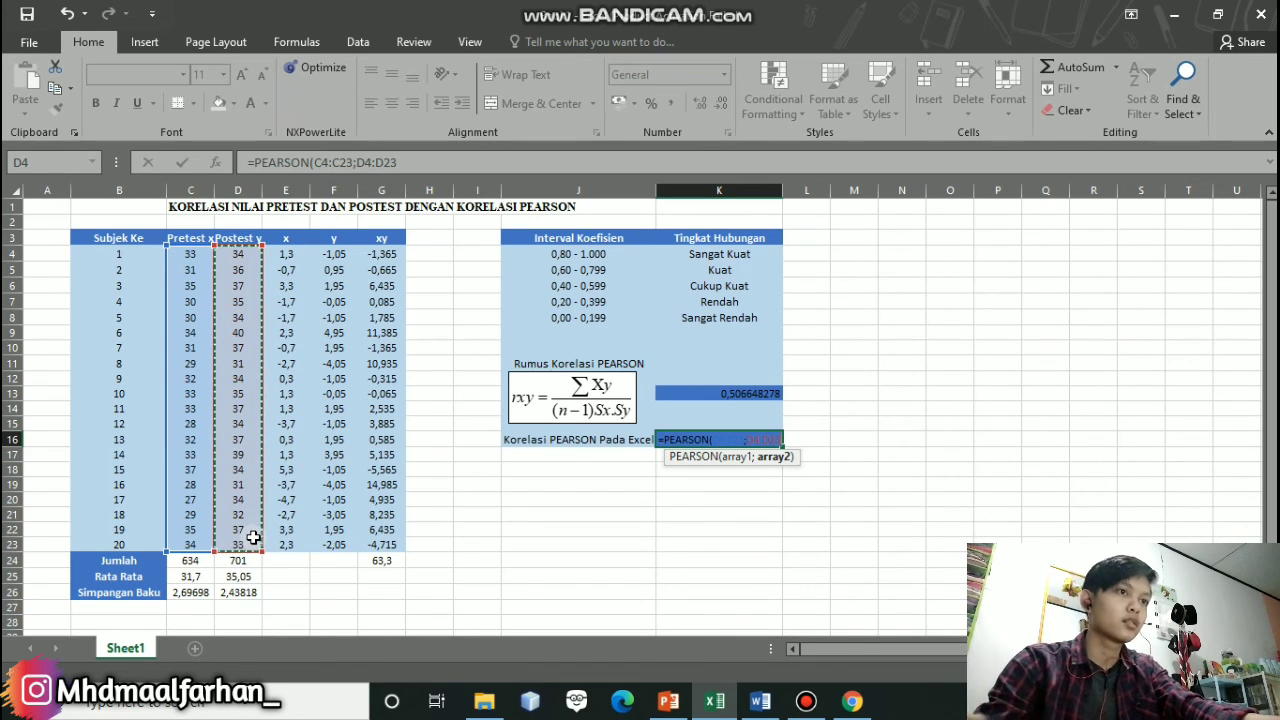
type(")")
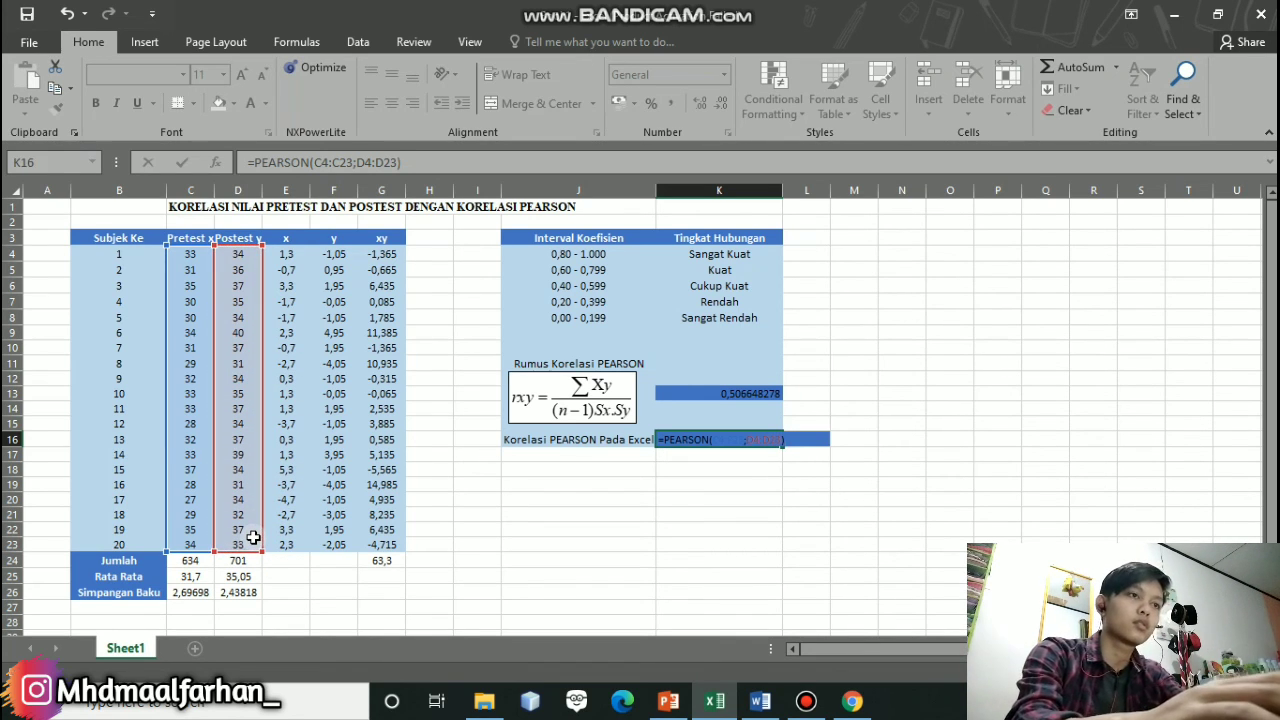
key("Return")
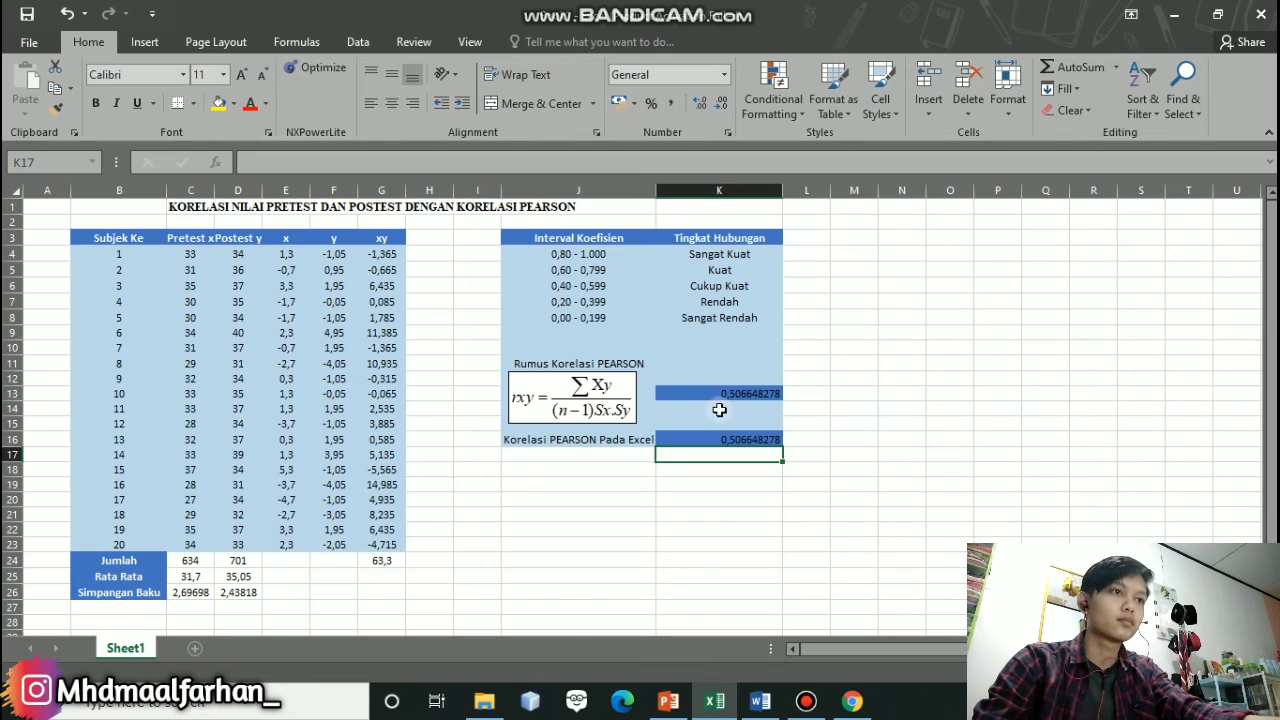
left_click(731, 392)
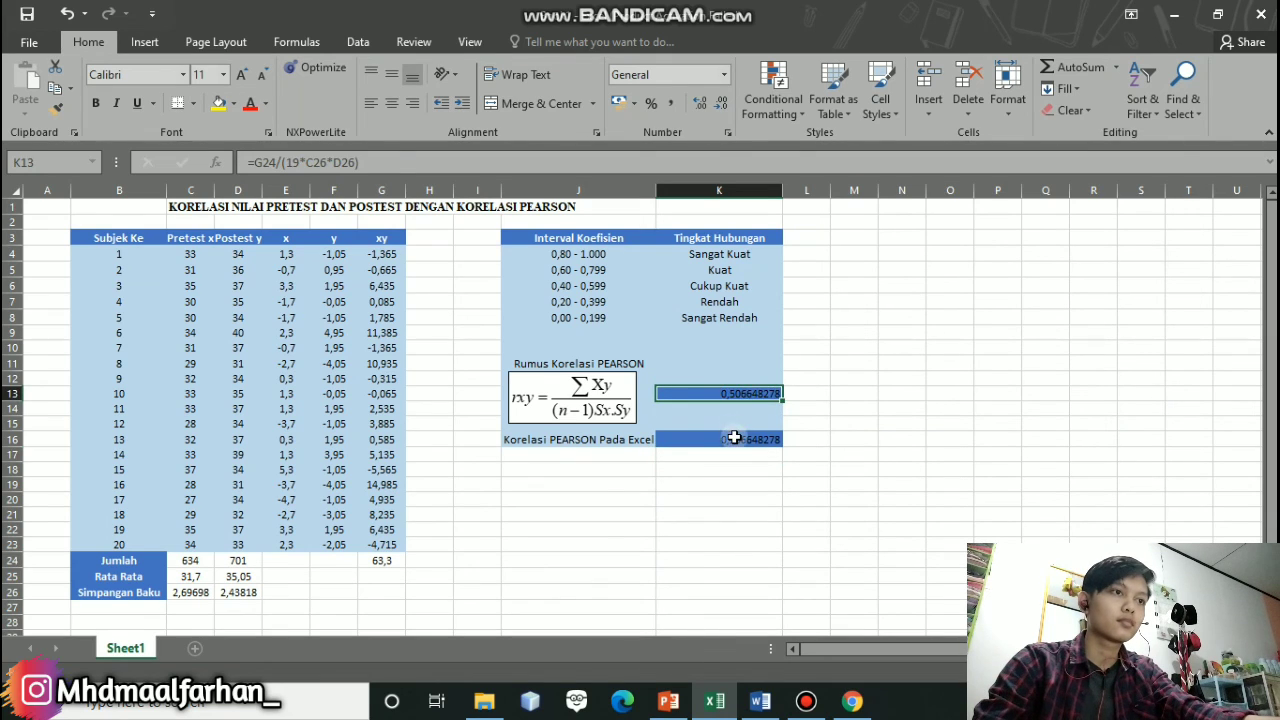
left_click(737, 440)
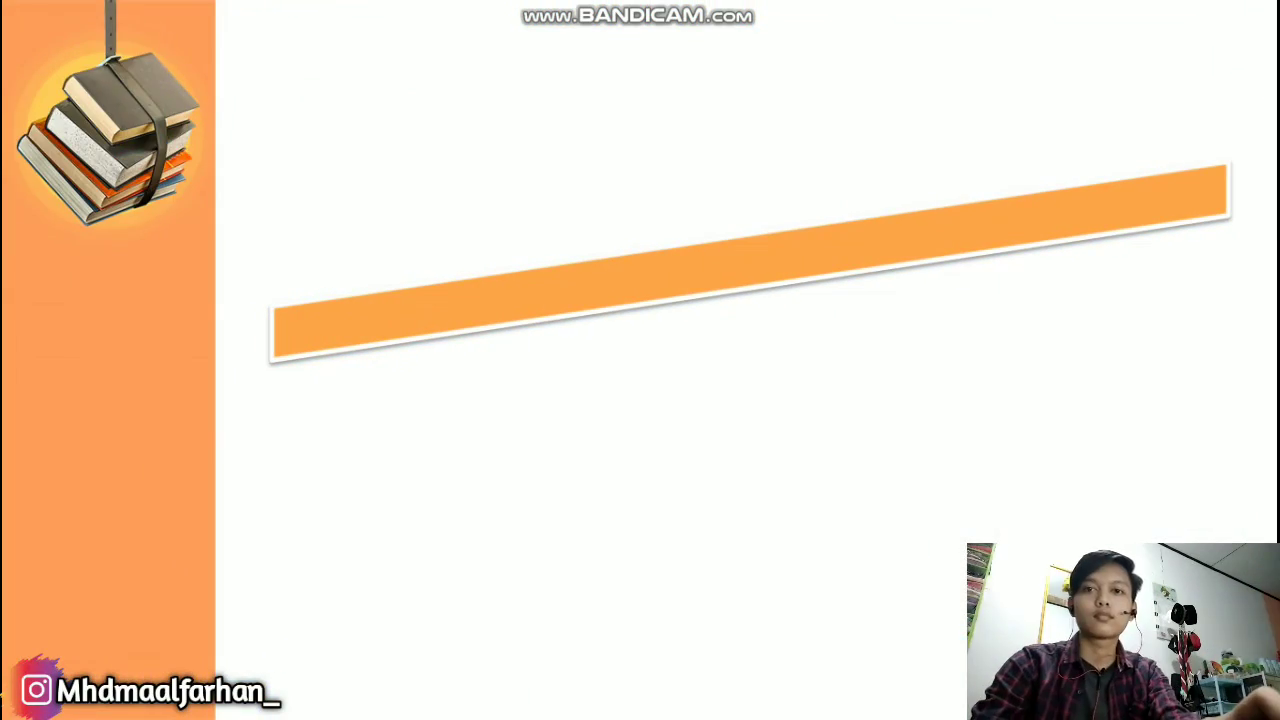